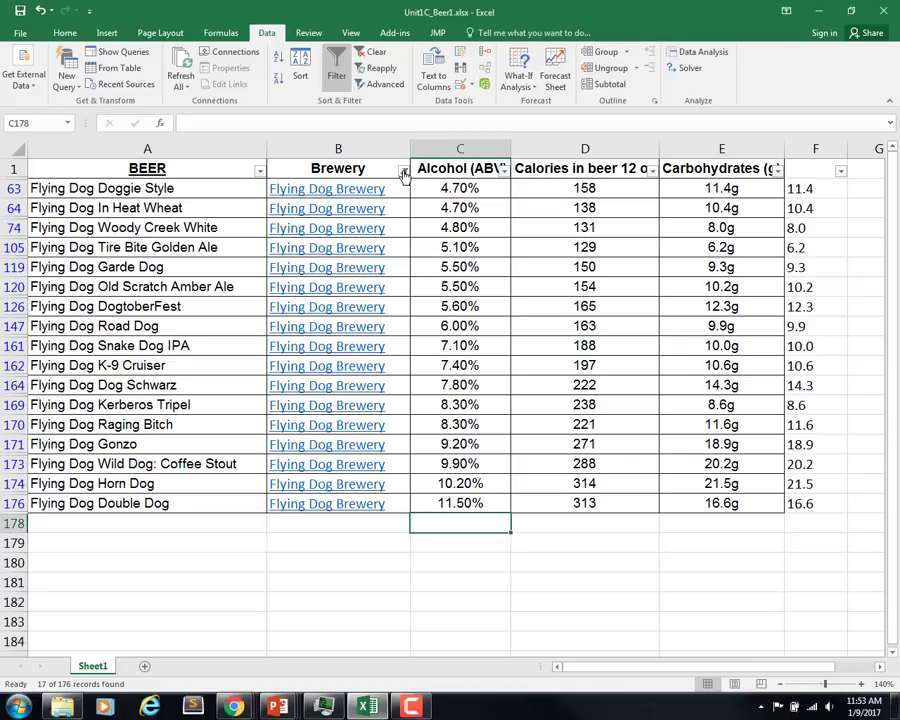
Clear the Flying Dog filter to show all beers, and freeze header row 1 above row 2.
left_click(336, 75)
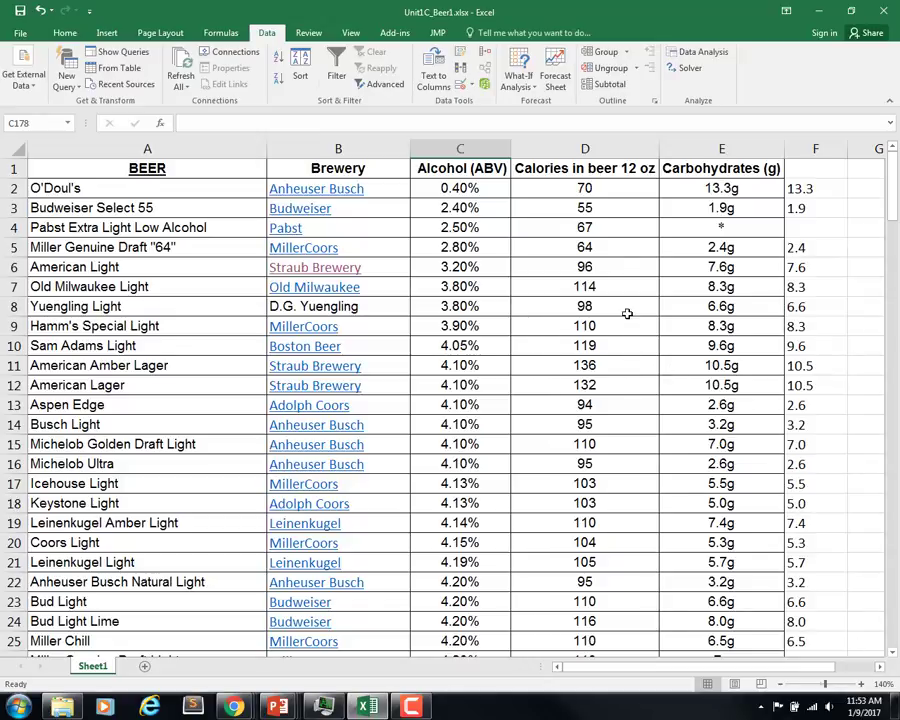
left_click(595, 189)
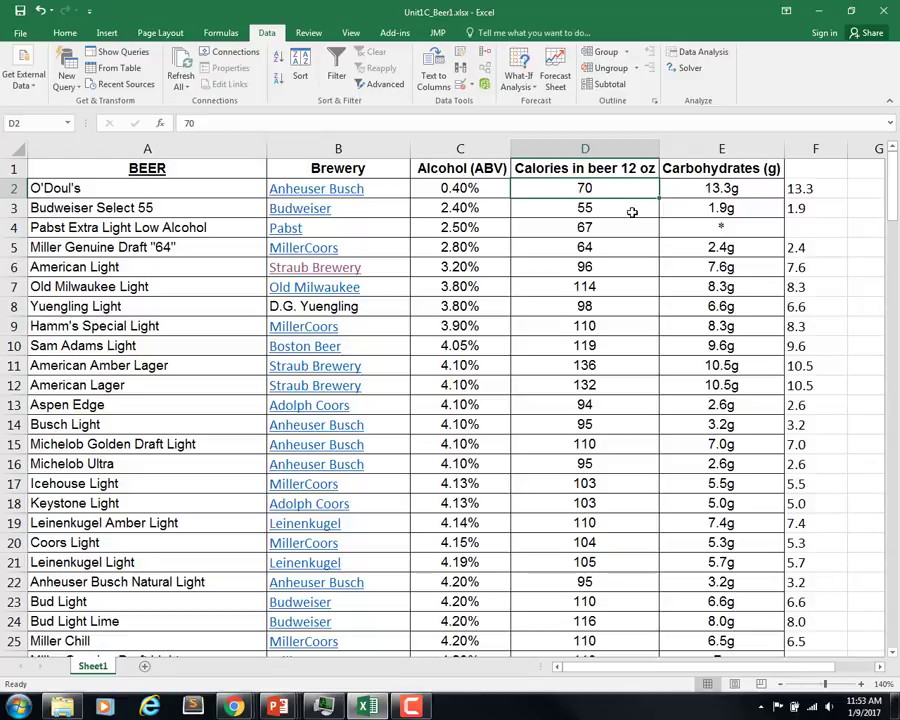
left_click(14, 188)
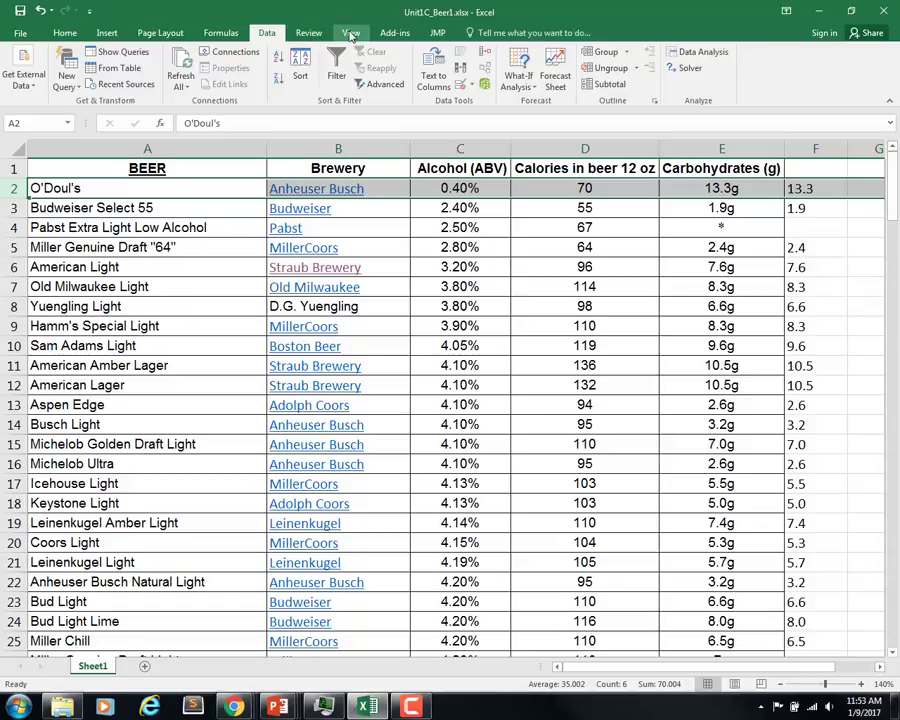
left_click(351, 32)
left_click(455, 75)
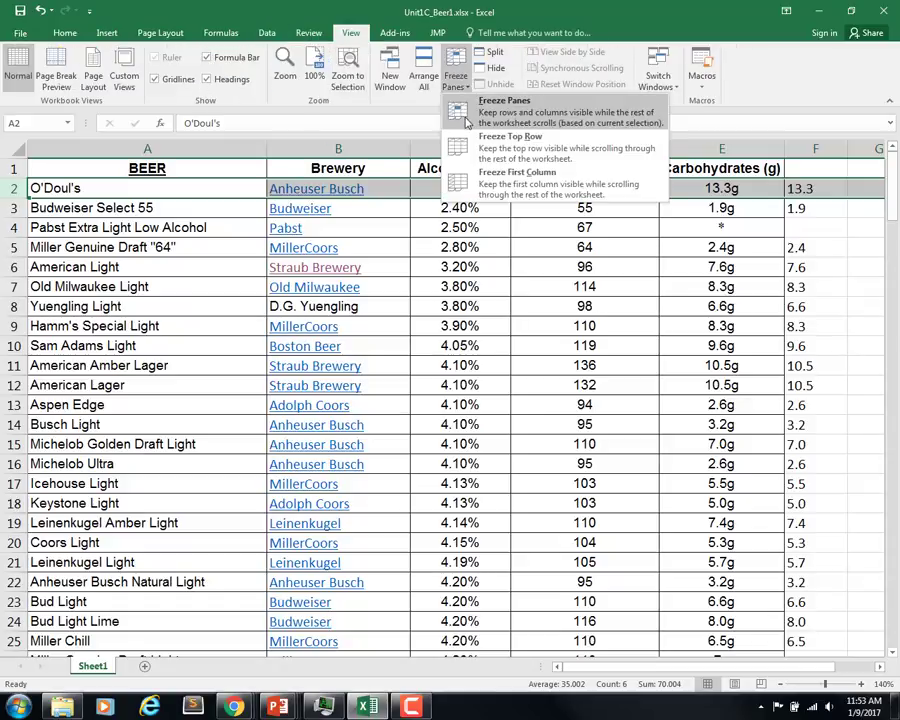
left_click(460, 113)
Jump down column E to the last data row 177 (Blatz Light) and select D178 below it.
scroll(238, 228, "down", 5)
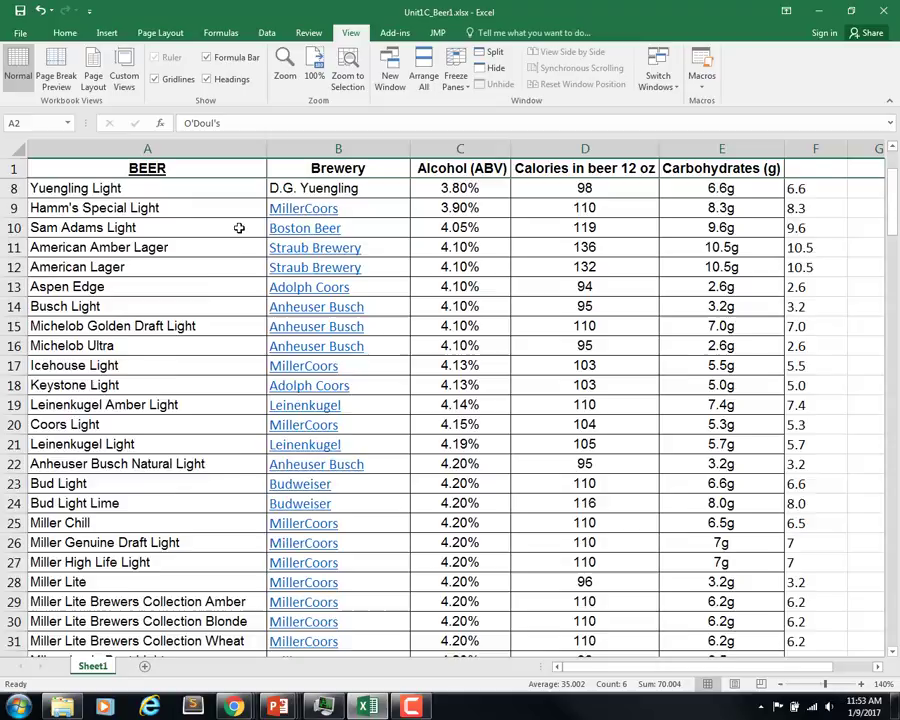
scroll(215, 213, "up", 5)
scroll(179, 180, "down", 12)
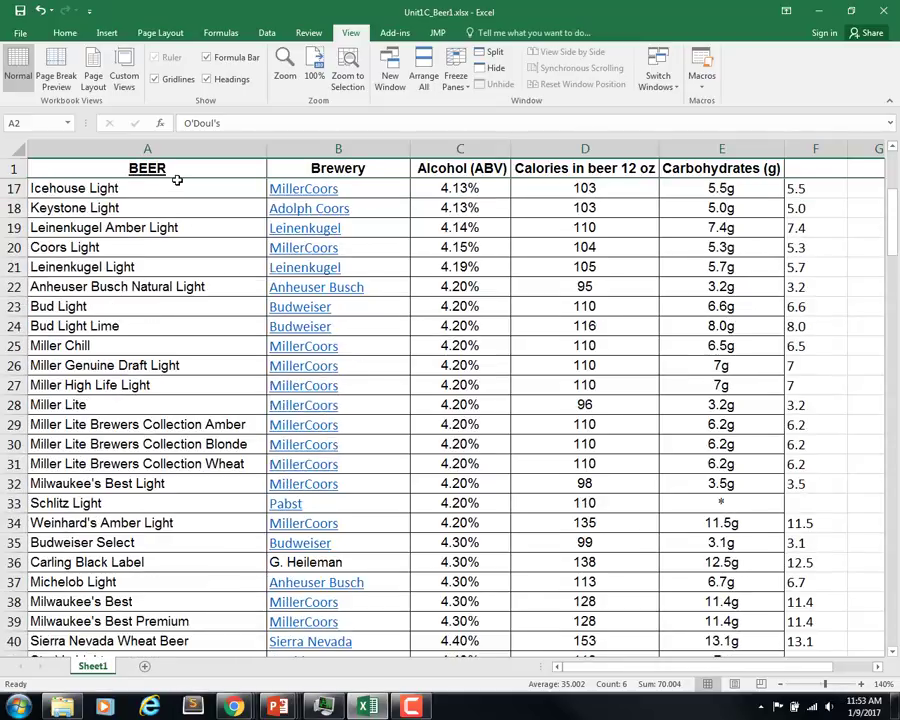
scroll(183, 191, "down", 7)
left_click(676, 188)
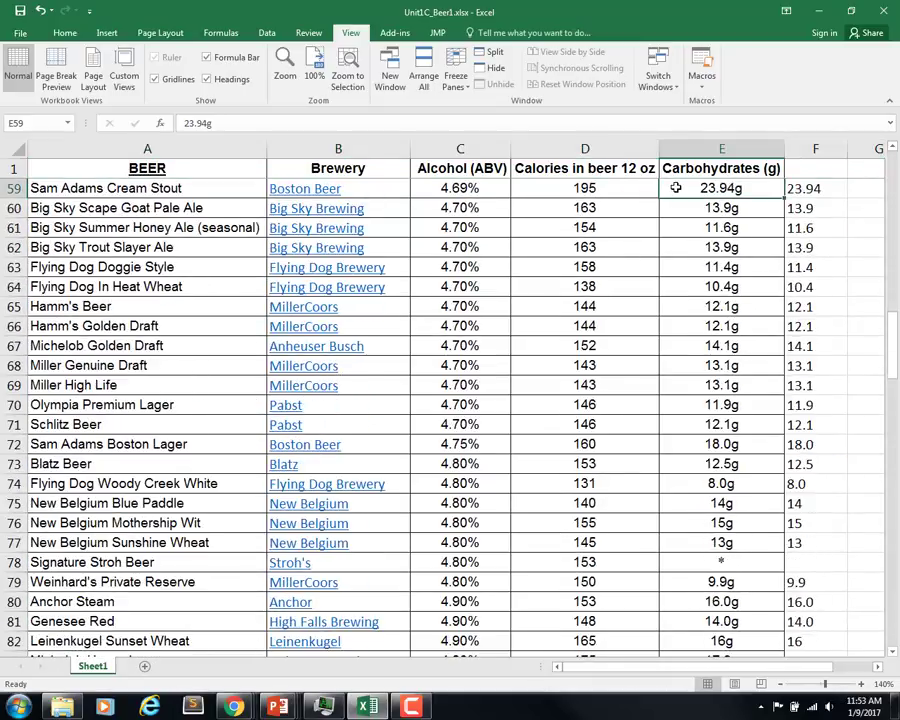
key("ctrl+Down")
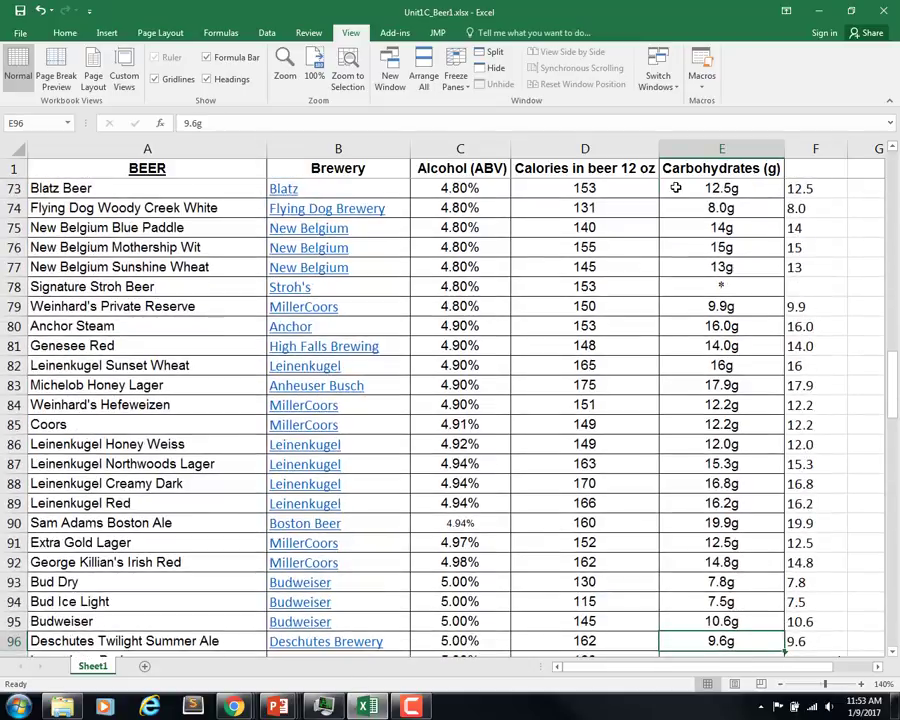
scroll(731, 229, "down", 2)
scroll(731, 229, "down", 1)
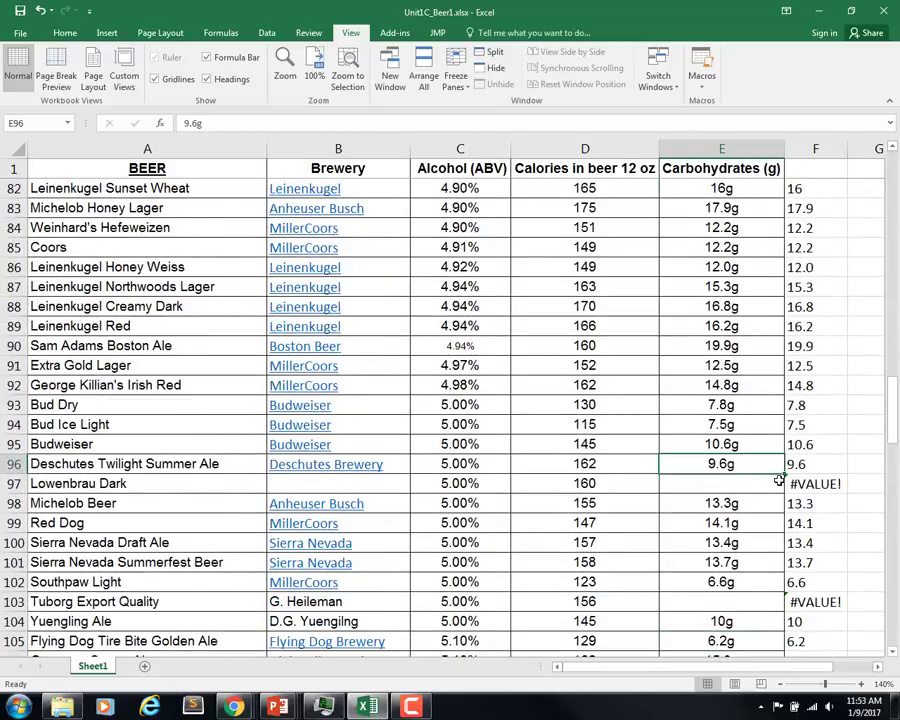
key("ctrl+Down")
key("ctrl+Down")
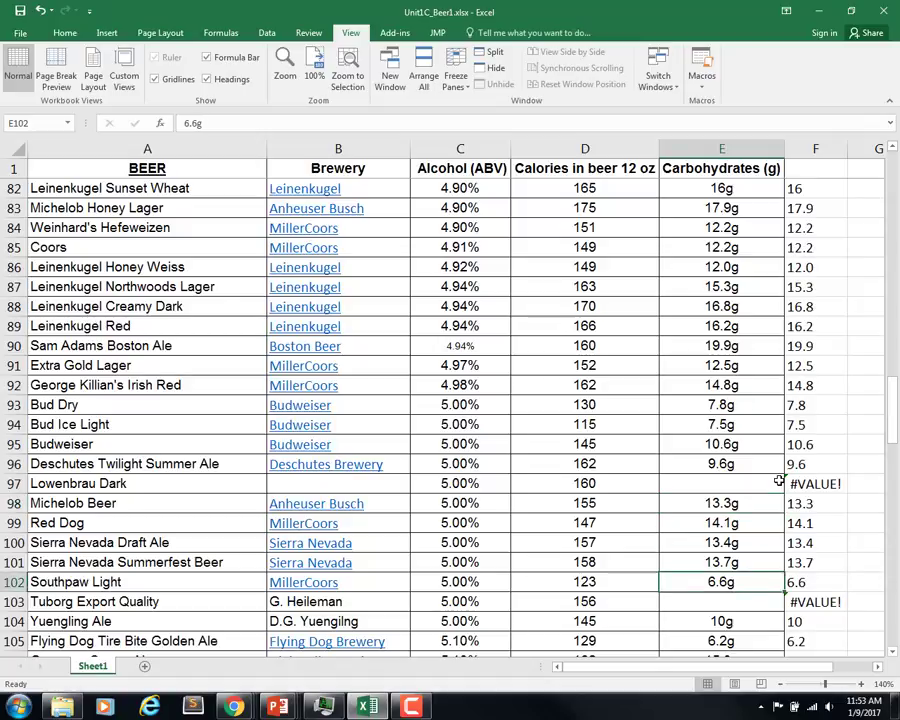
key("ctrl+Down")
key("ctrl+Down")
key("ctrl+Down")
key("ctrl+Down")
key("ctrl+Down")
key("ctrl+Down")
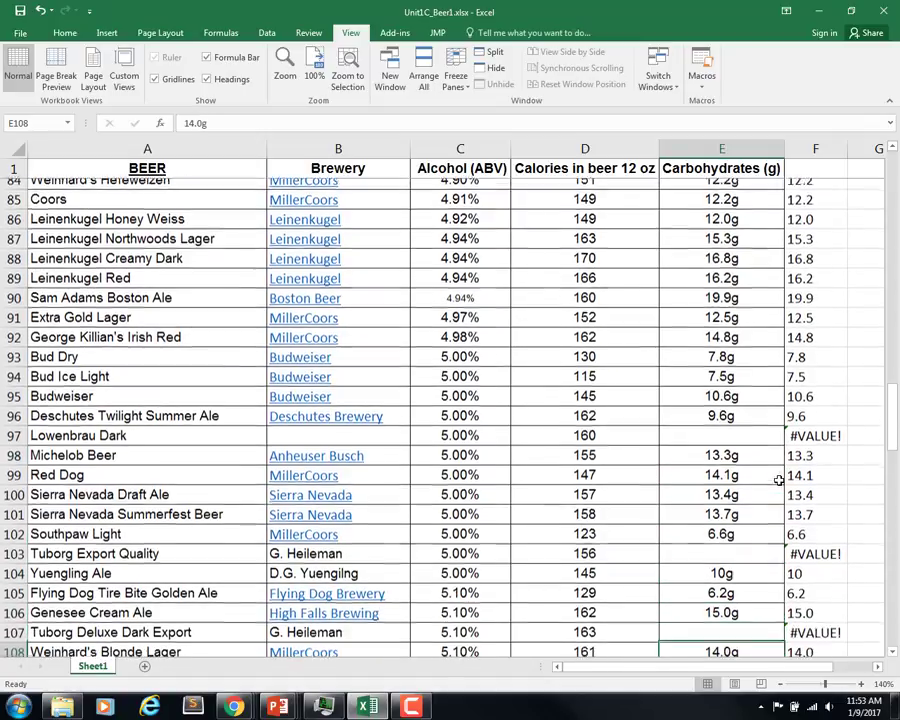
key("ctrl+Down")
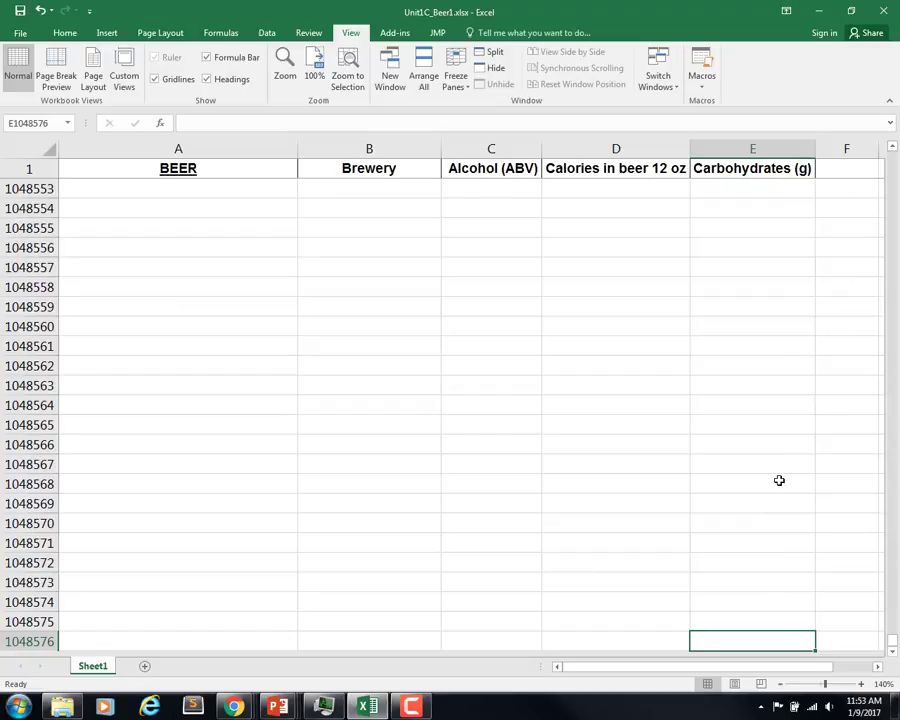
key("ctrl+Up")
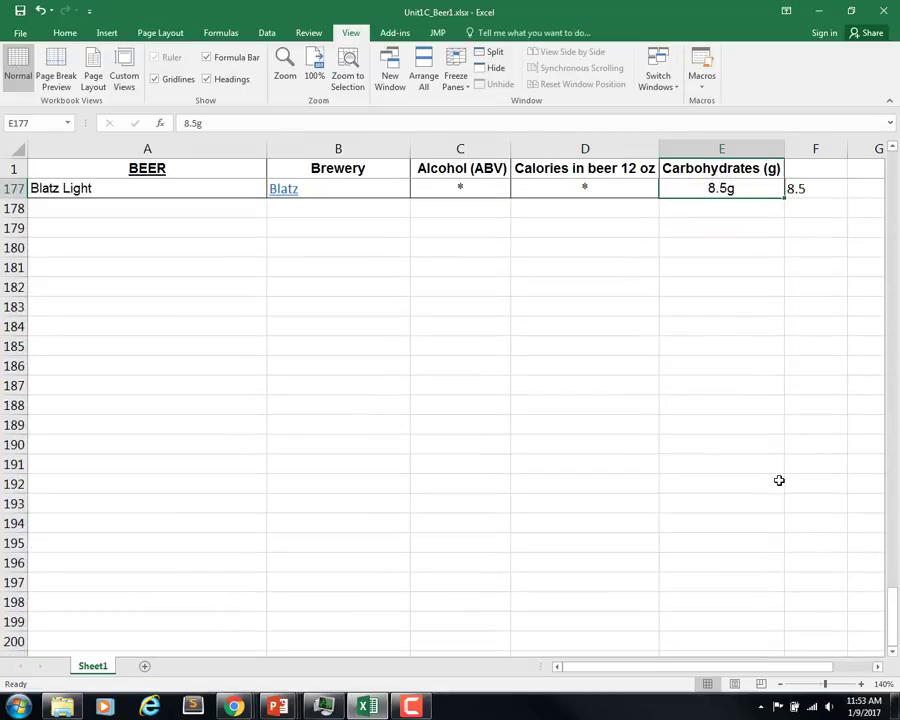
left_click(719, 205)
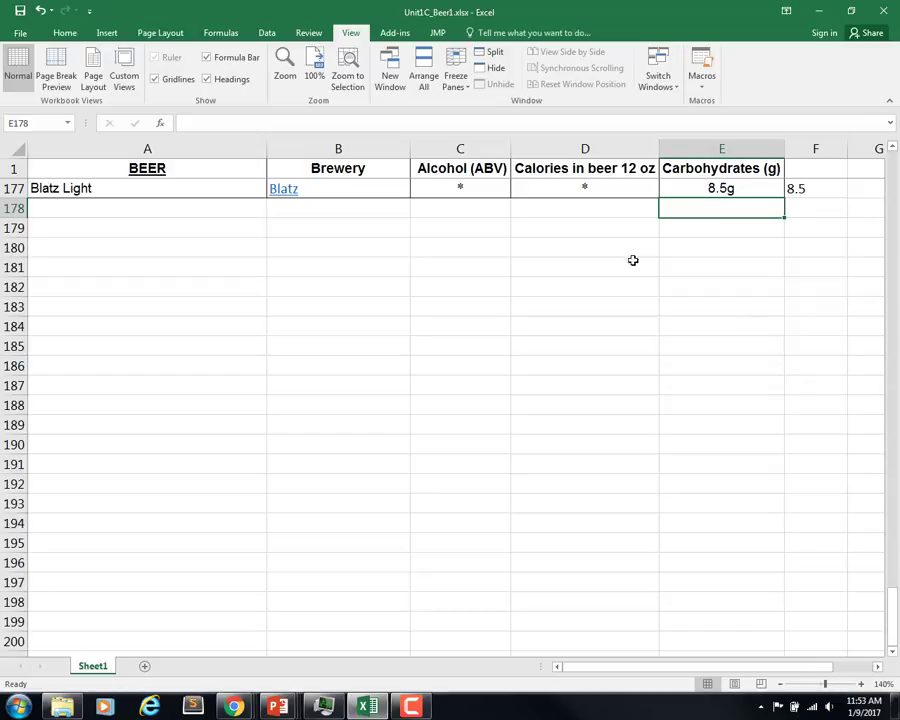
left_click(600, 206)
scroll(607, 346, "up", 5)
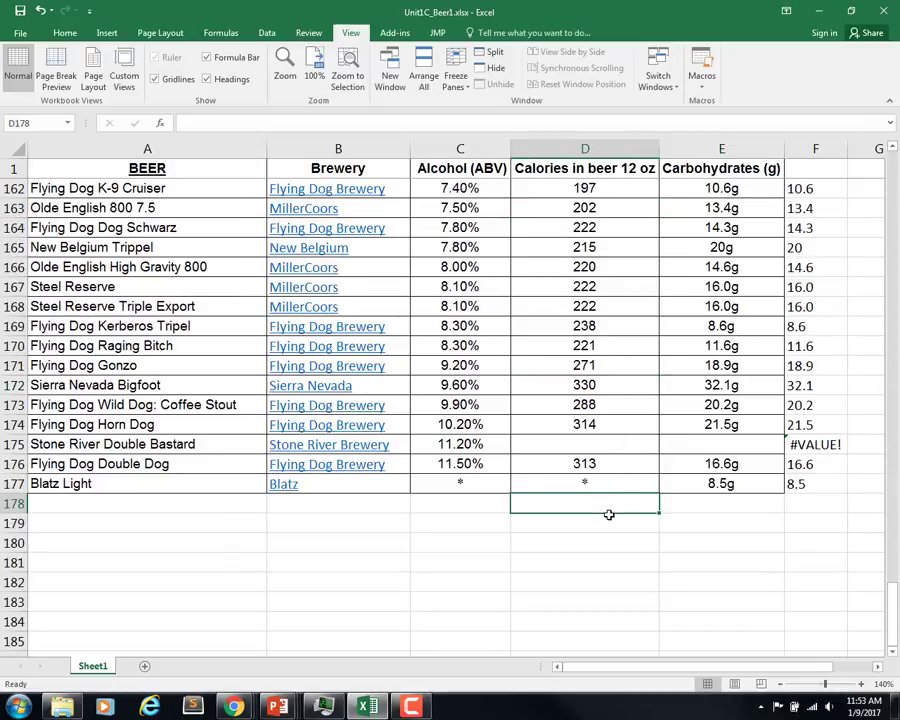
Type the labels MEAN, MEDIAN and MODE into C178:C180.
left_click(476, 518)
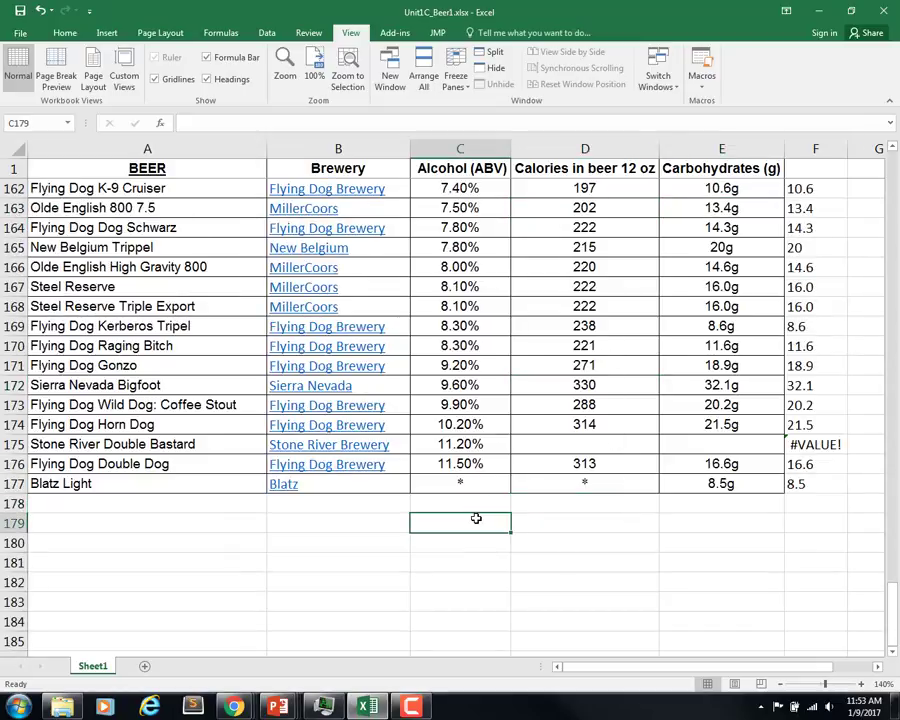
key("Up")
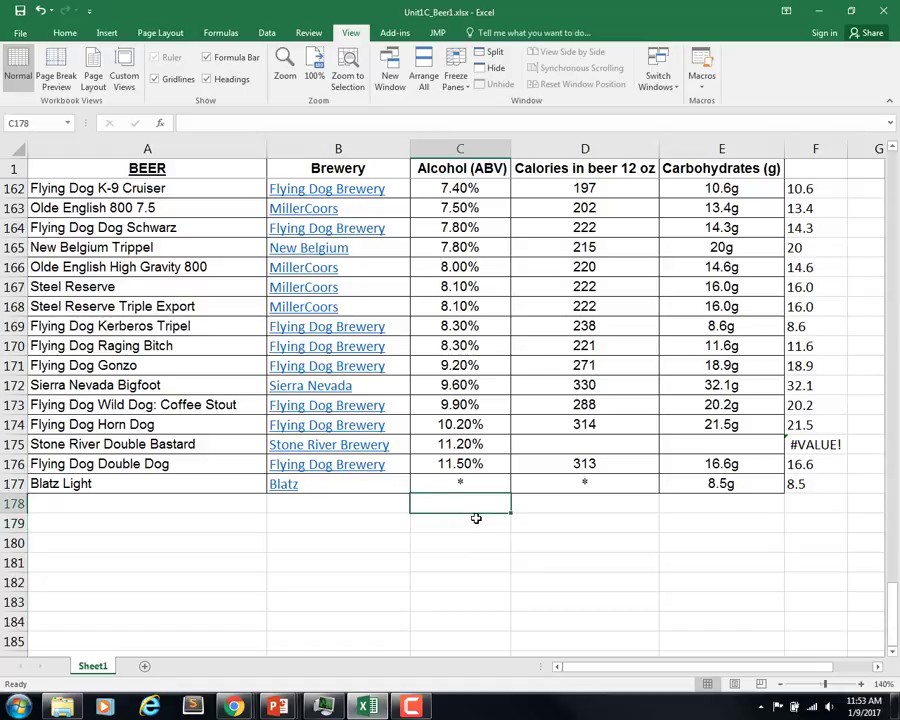
type("averfa")
key("BackSpace")
key("BackSpace")
key("BackSpace")
key("BackSpace")
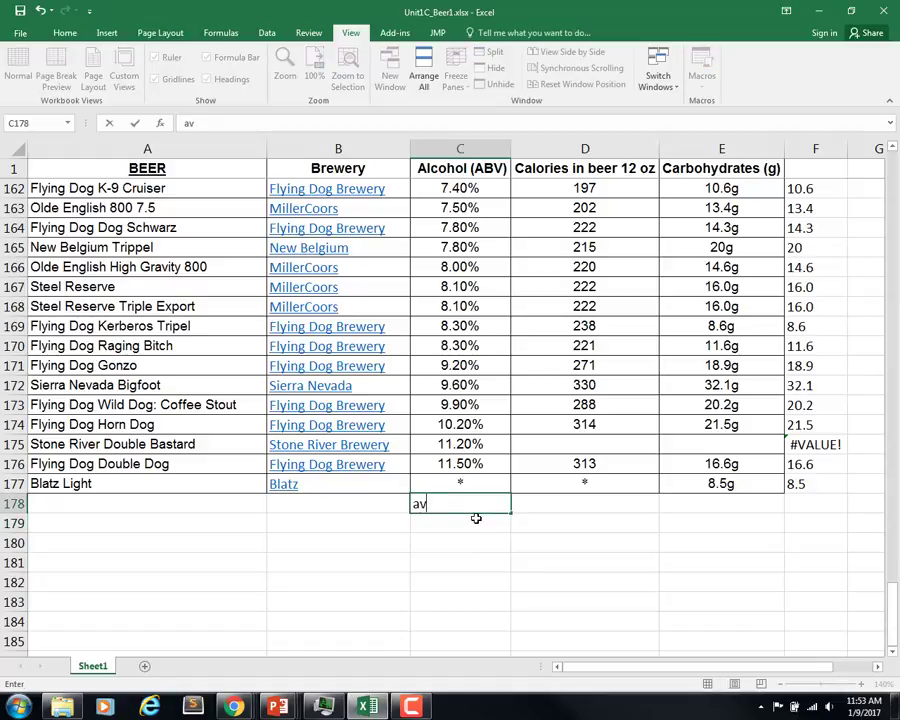
key("BackSpace")
key("BackSpace")
type("MEAN")
key("Return")
type("M")
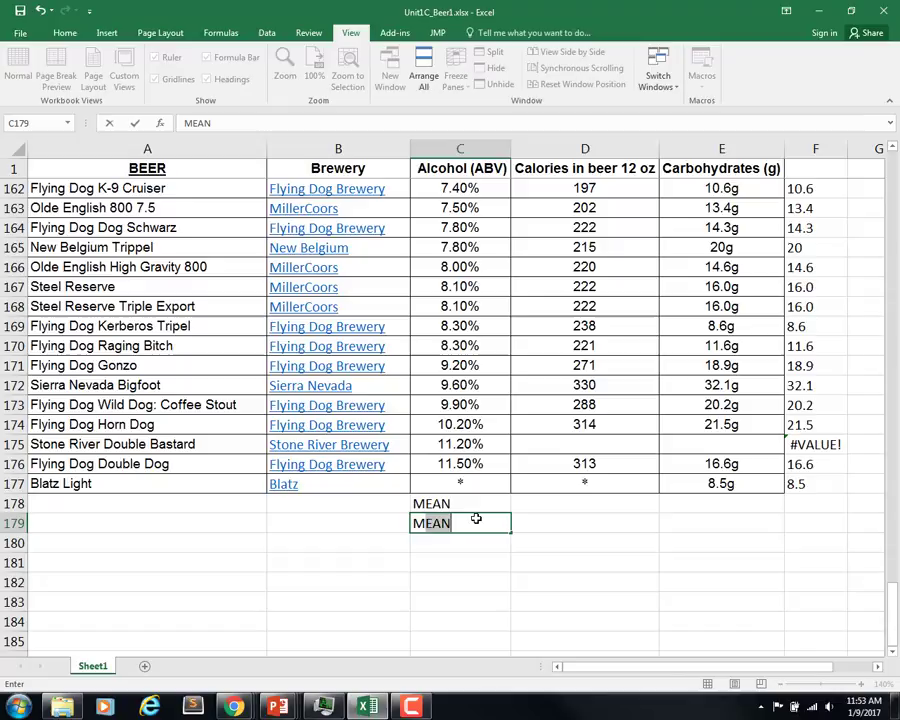
type("EDIAN")
key("Return")
type("MO")
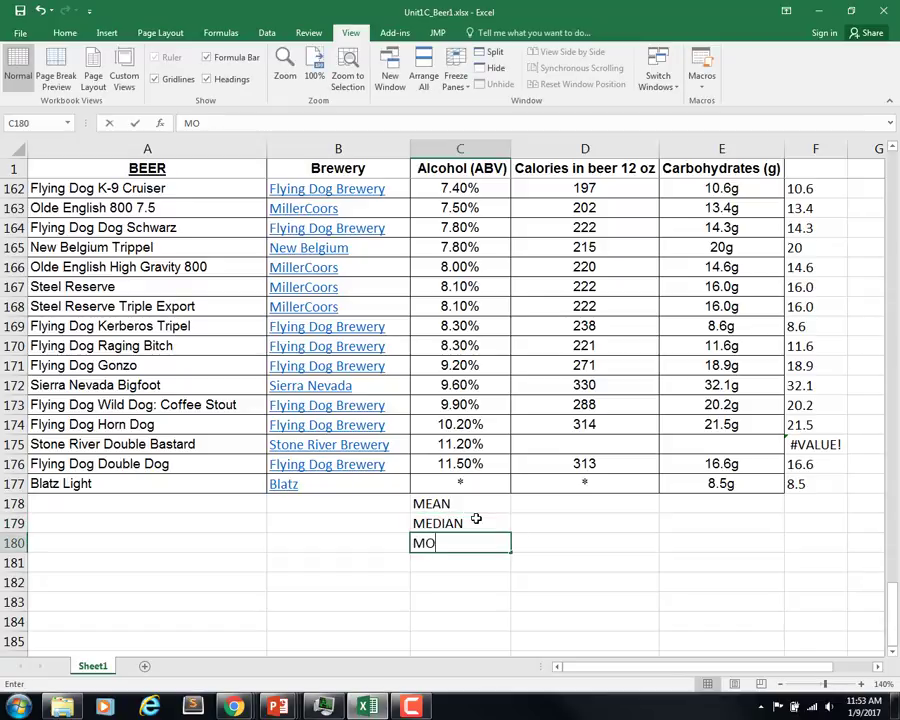
type("DE")
key("Tab")
key("Up")
key("Up")
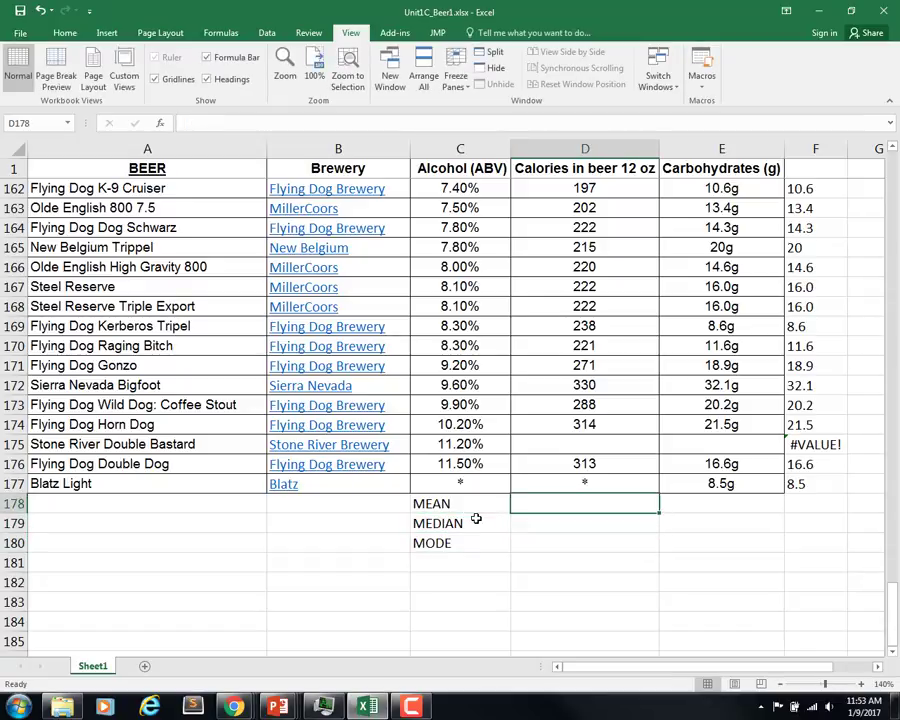
Enter =AVERAGE($D$2:$D$177) in D178 beside the MEAN label.
type("=")
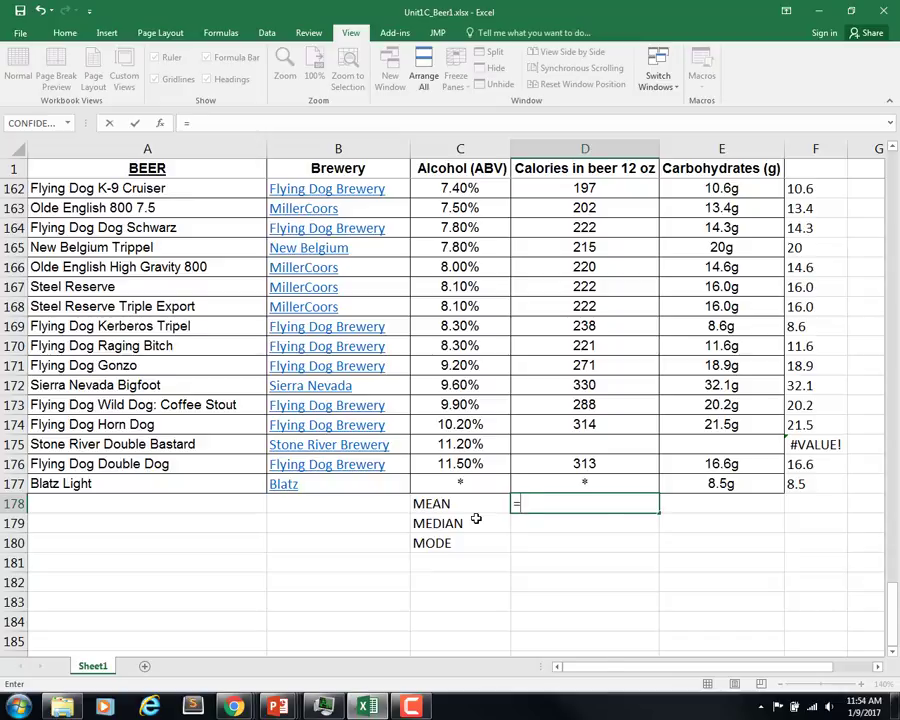
type("average(")
key("Up")
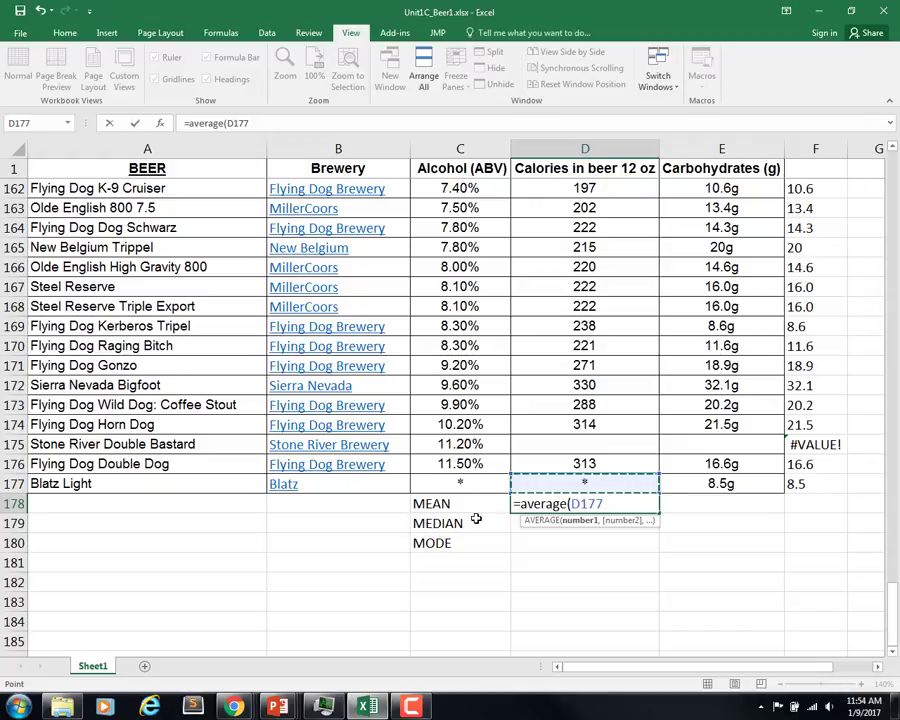
key("End")
key("shift+Up")
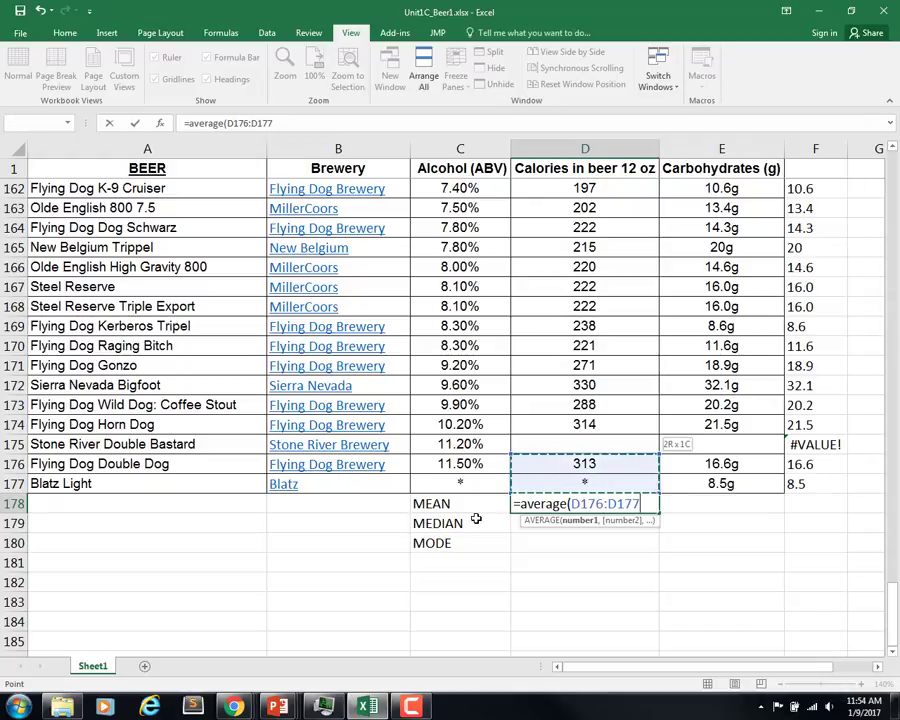
key("End")
key("shift+Up")
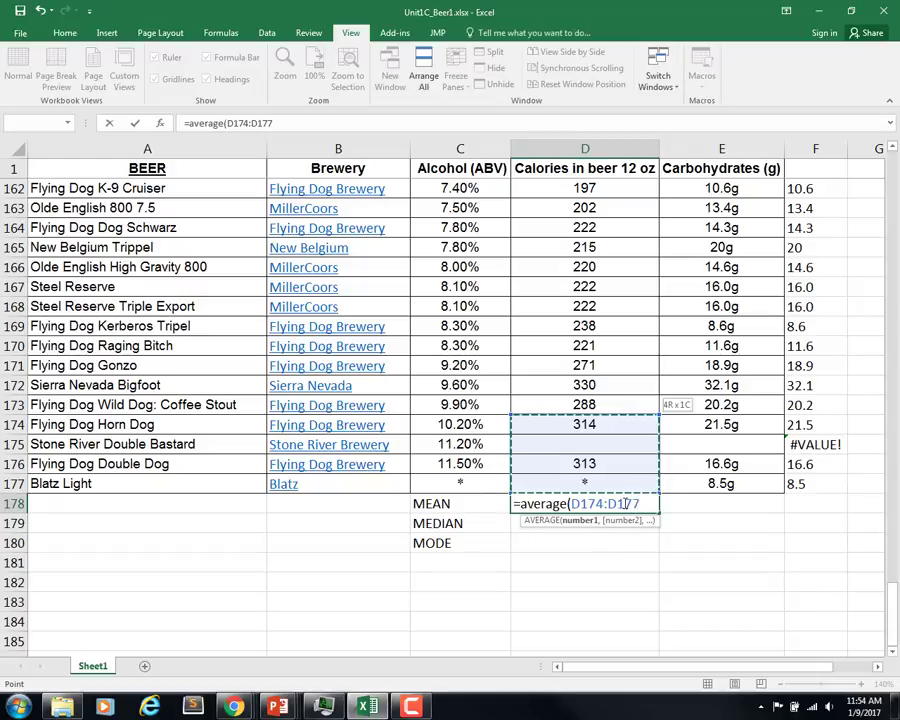
left_click_drag(641, 504, 575, 504)
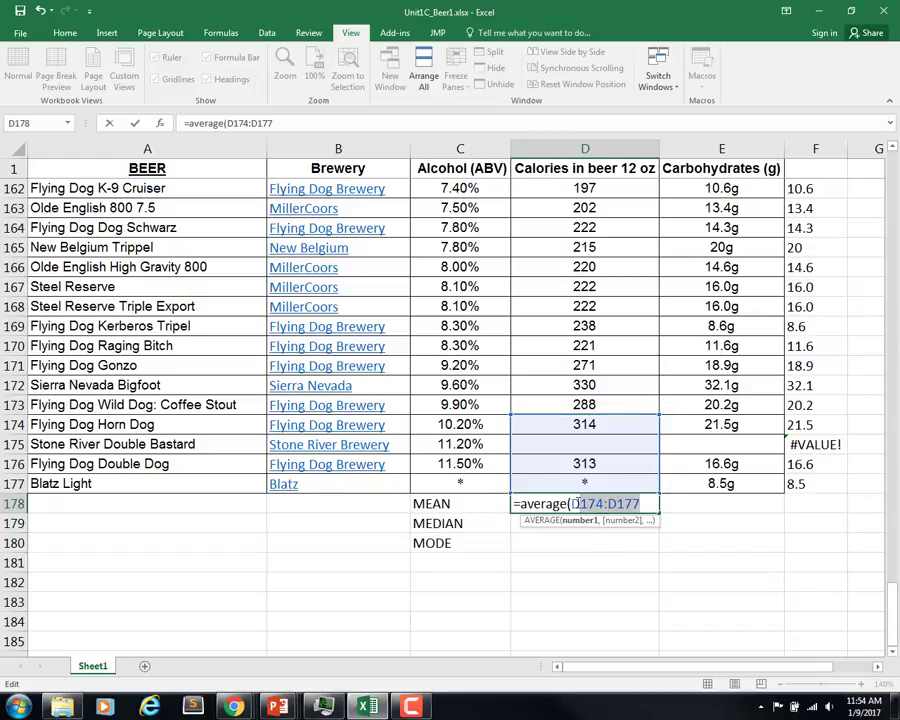
type("2:D")
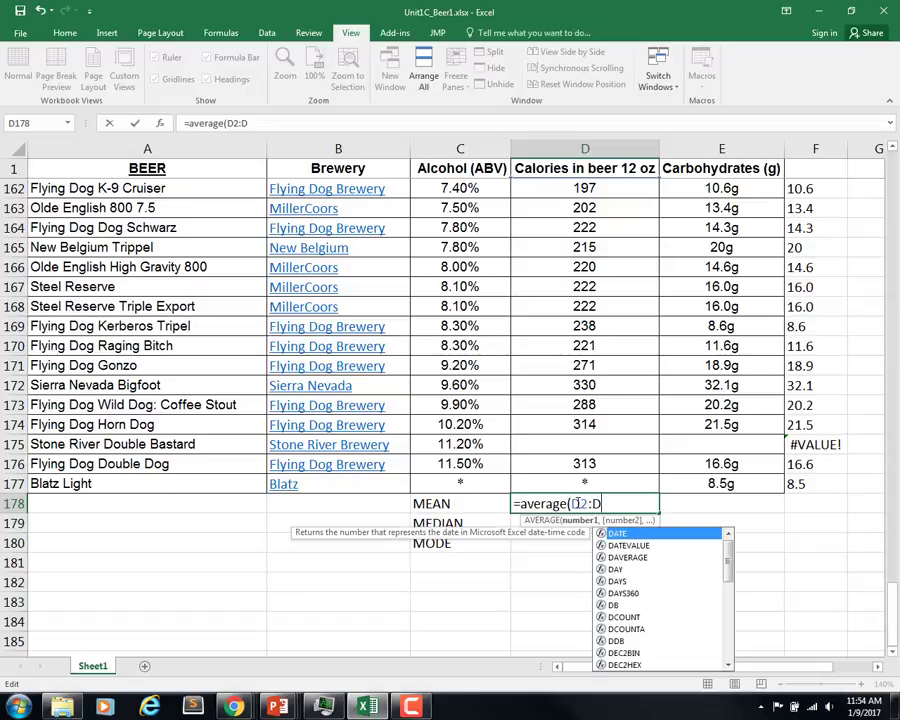
type("177")
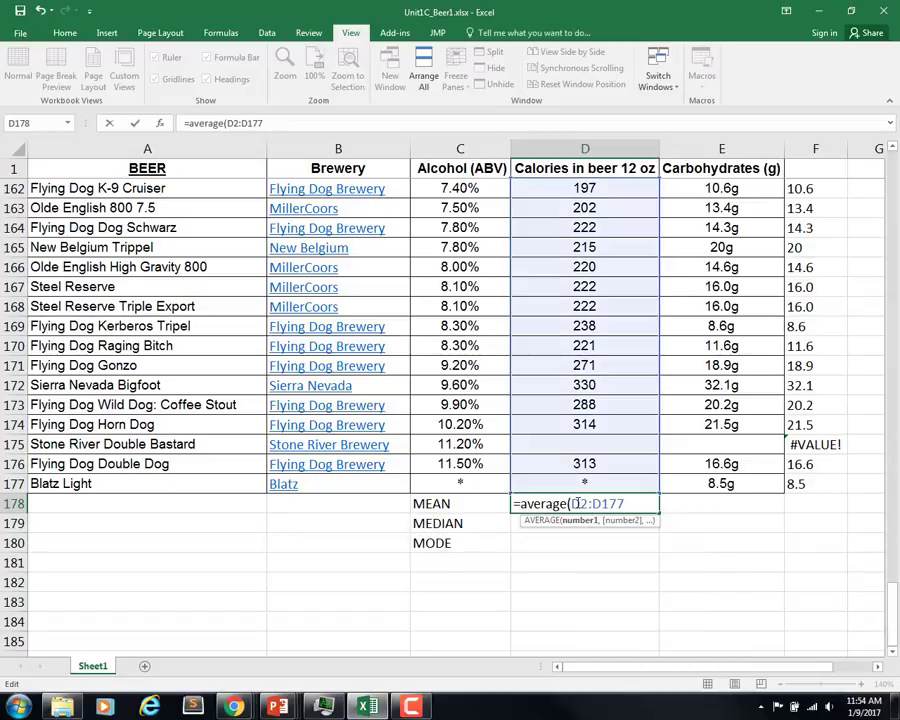
key("F4")
left_click(577, 503)
key("F4")
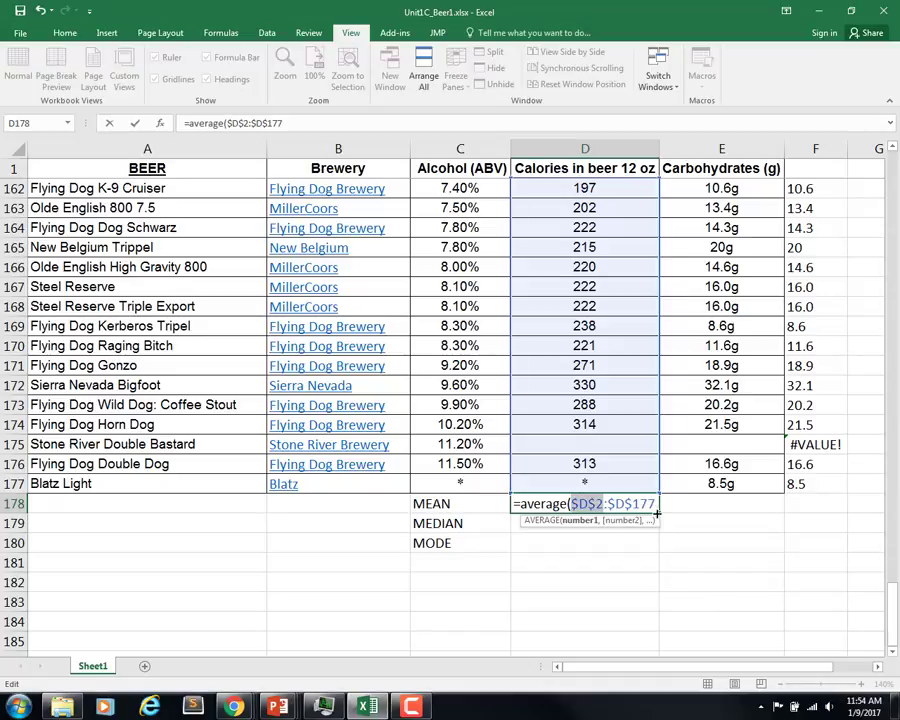
type(")")
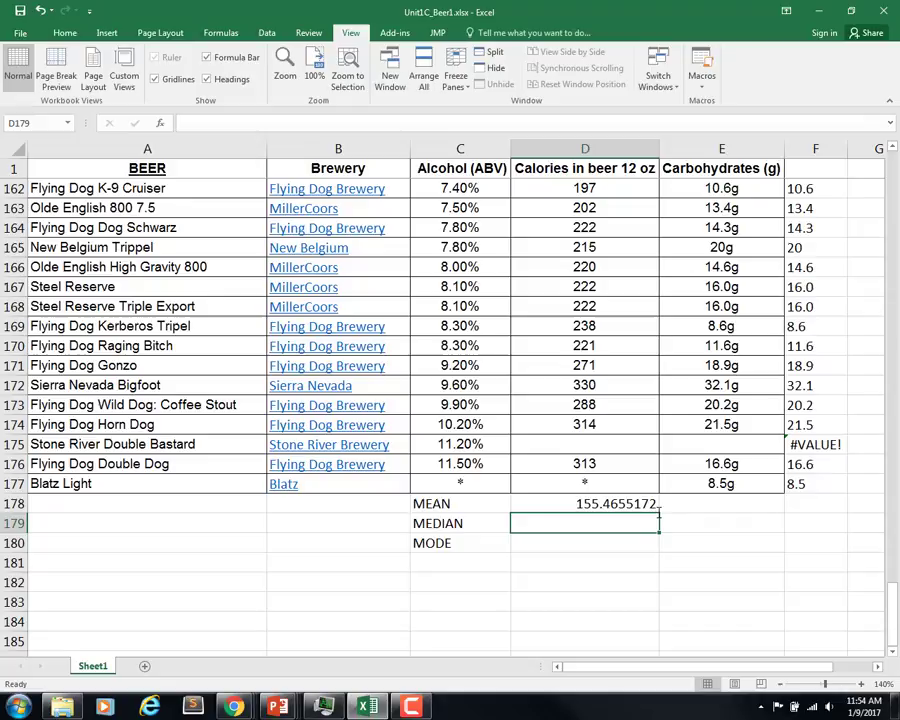
Check the 155.4655172 mean against the blank D175 and asterisk D177 entries, viewing the AVERAGE arguments.
left_click(603, 504)
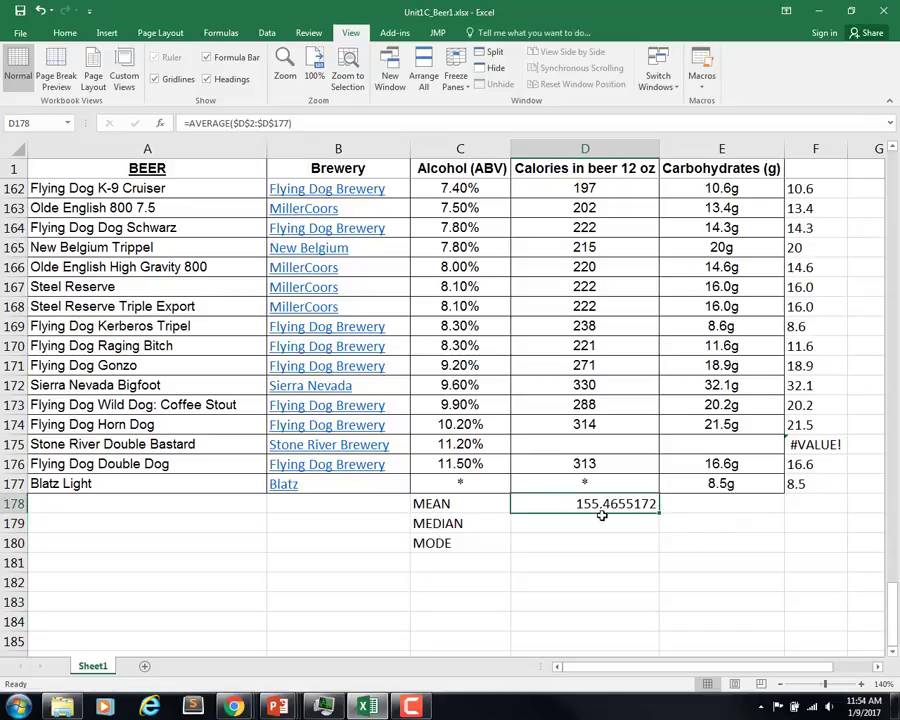
left_click(586, 482)
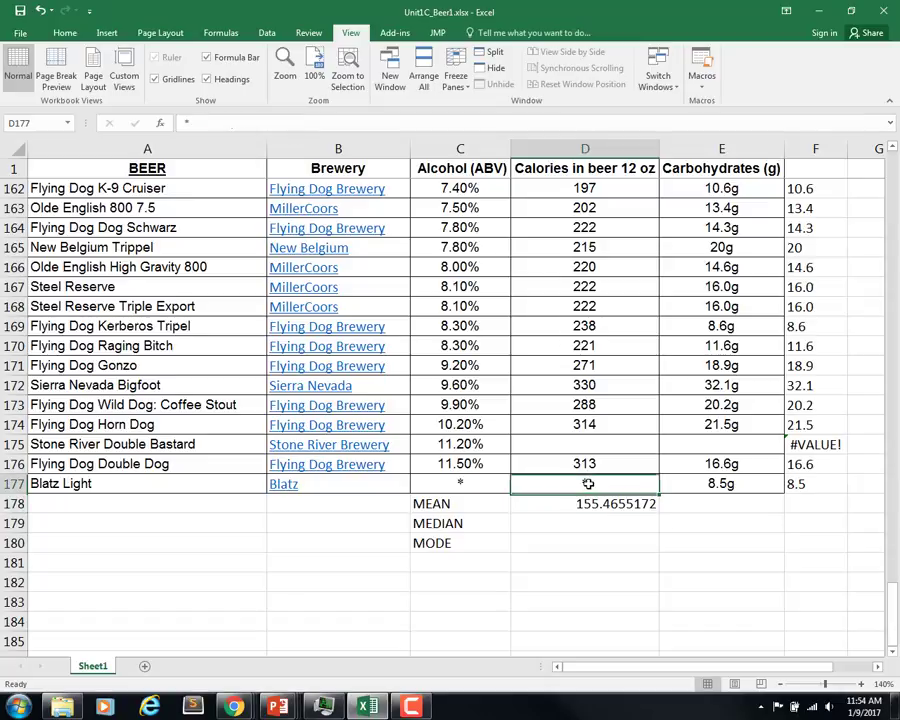
left_click(584, 443)
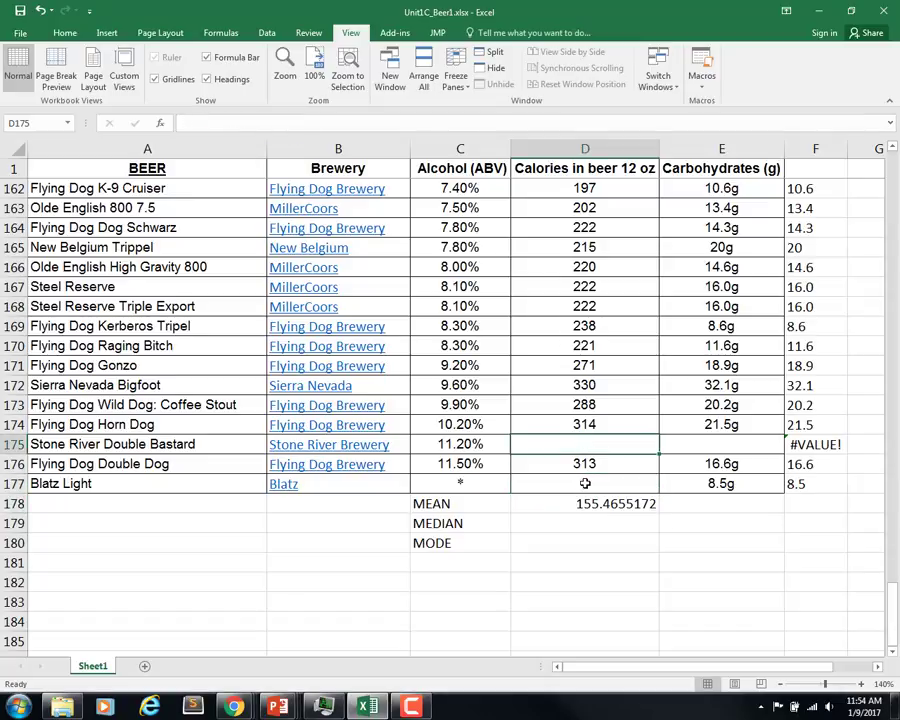
left_click(584, 483)
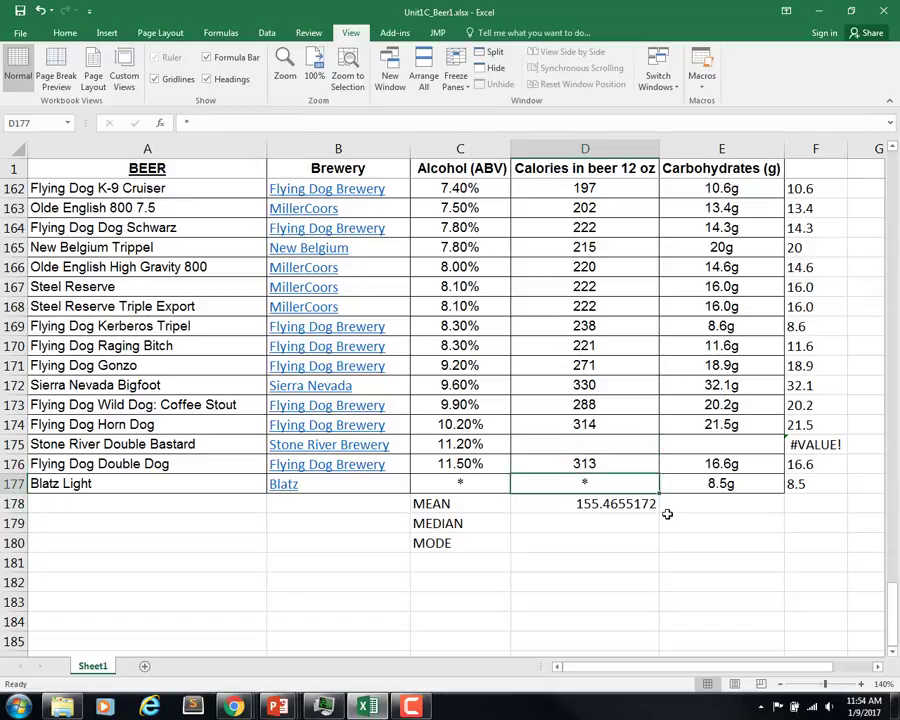
left_click(588, 507)
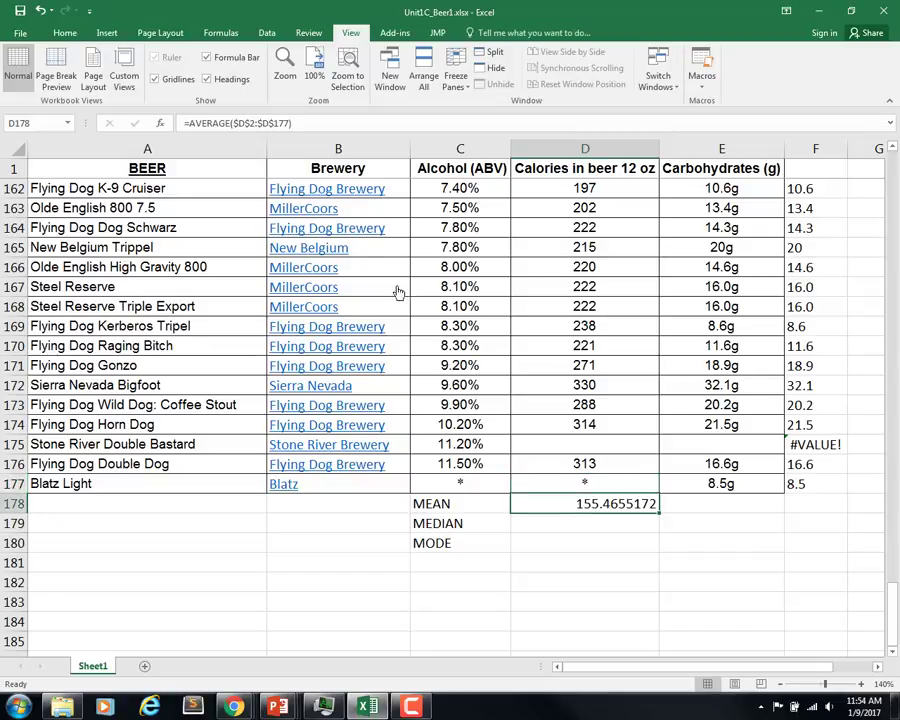
left_click(160, 123)
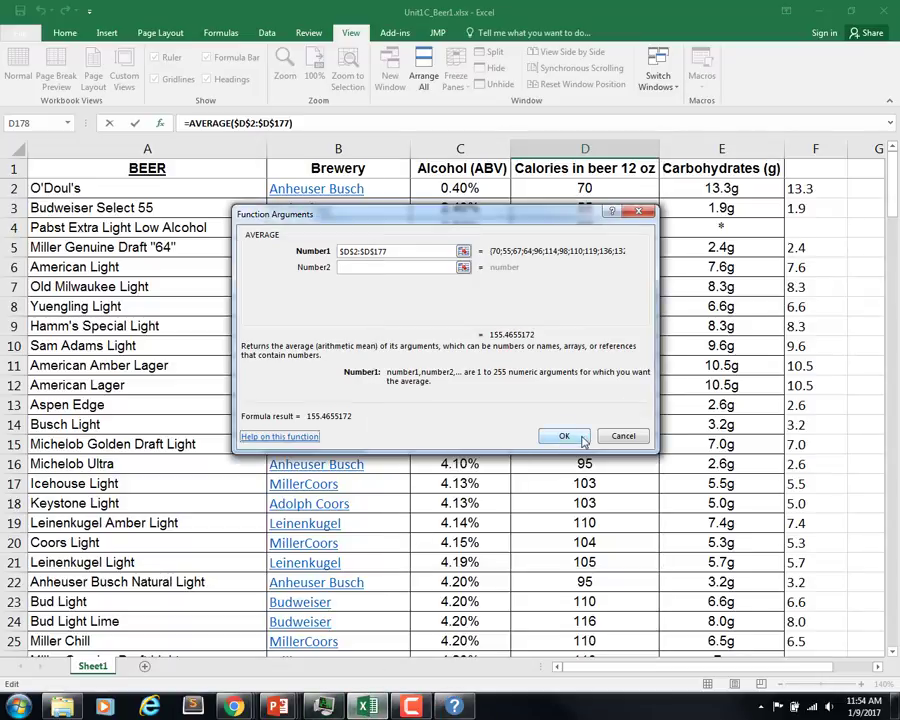
Look up help for the AVERAGE function, then return to its arguments dialog.
left_click(290, 437)
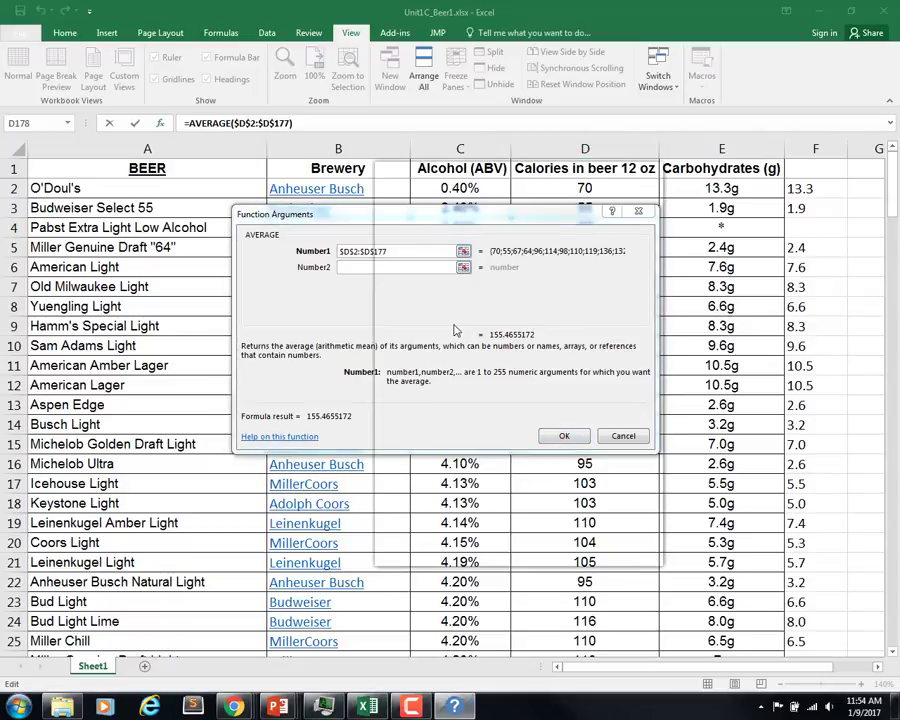
left_click(367, 706)
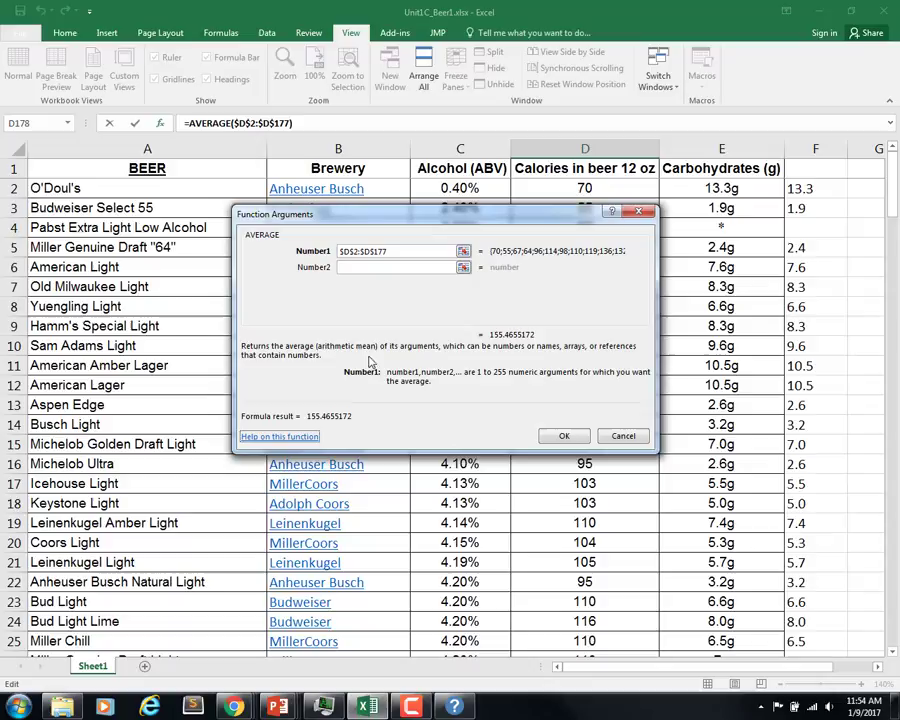
Close the arguments dialog and fill D179 with =MEDIAN($D$2:$D$177), giving 152.
left_click(622, 443)
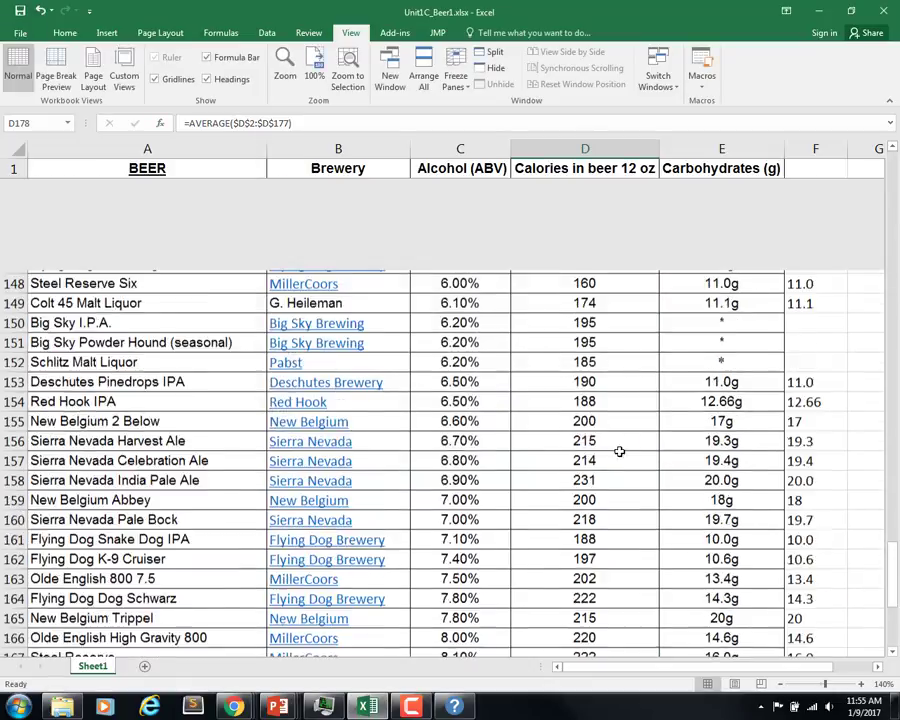
scroll(635, 583, "down", 1)
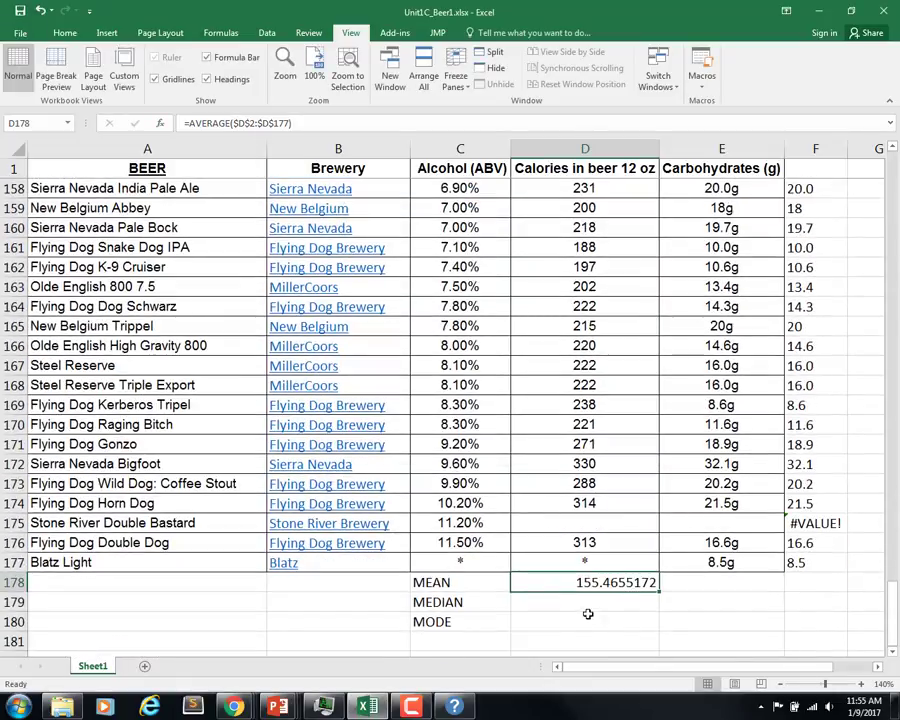
left_click_drag(659, 592, 658, 606)
double_click(612, 602)
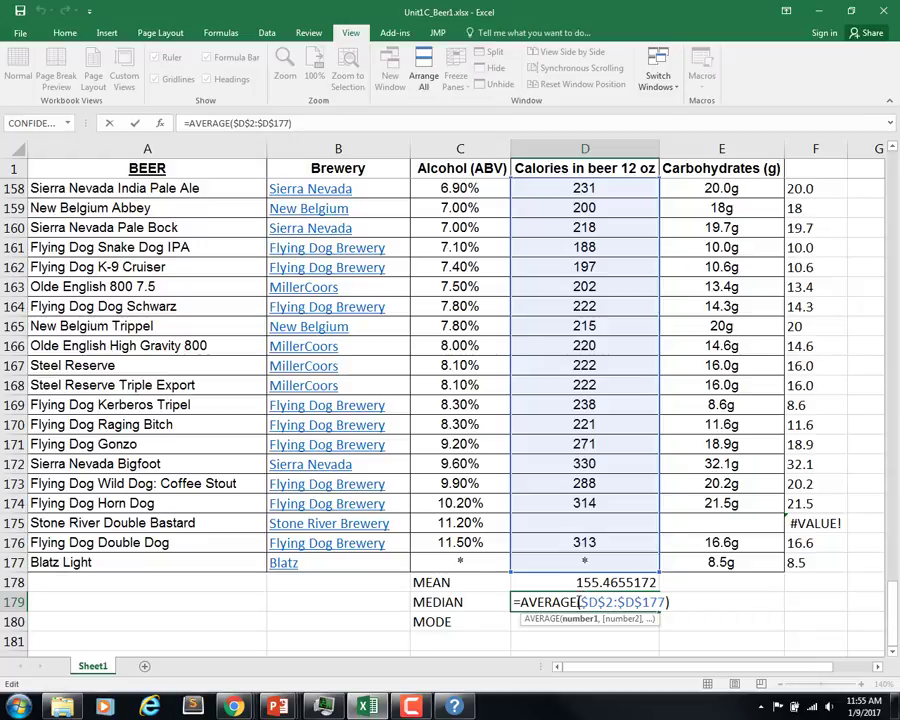
key("BackSpace")
key("BackSpace")
key("BackSpace")
key("BackSpace")
key("BackSpace")
key("BackSpace")
key("BackSpace")
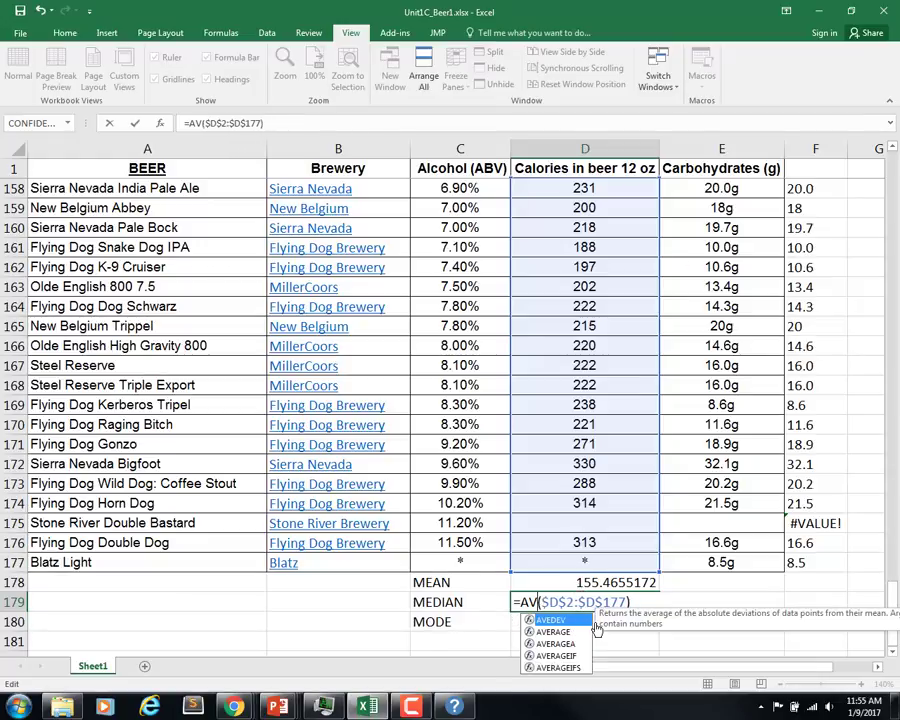
type("median")
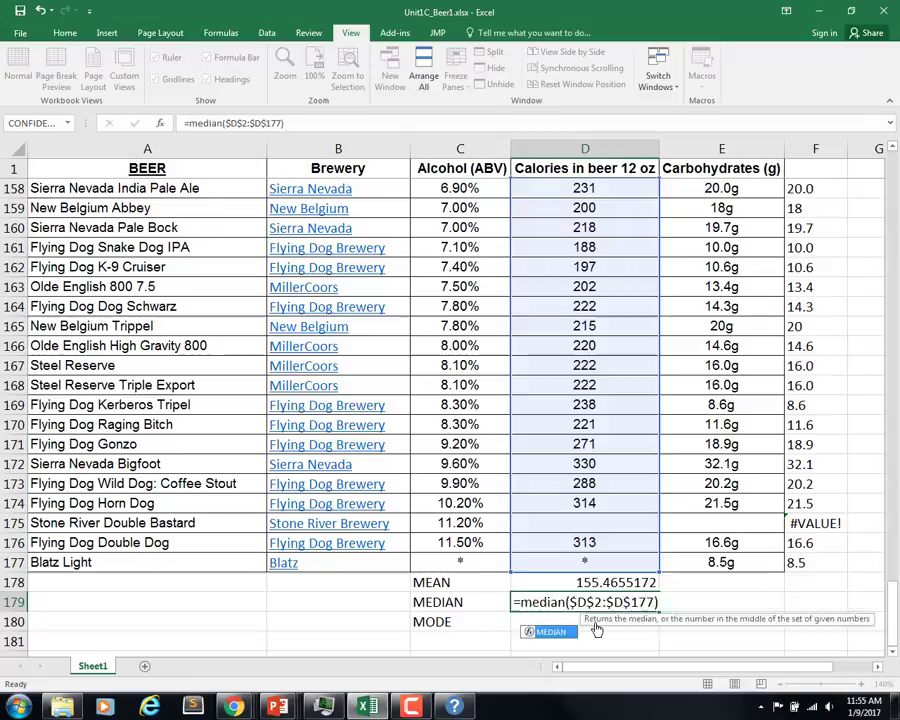
key("Return")
left_click(627, 606)
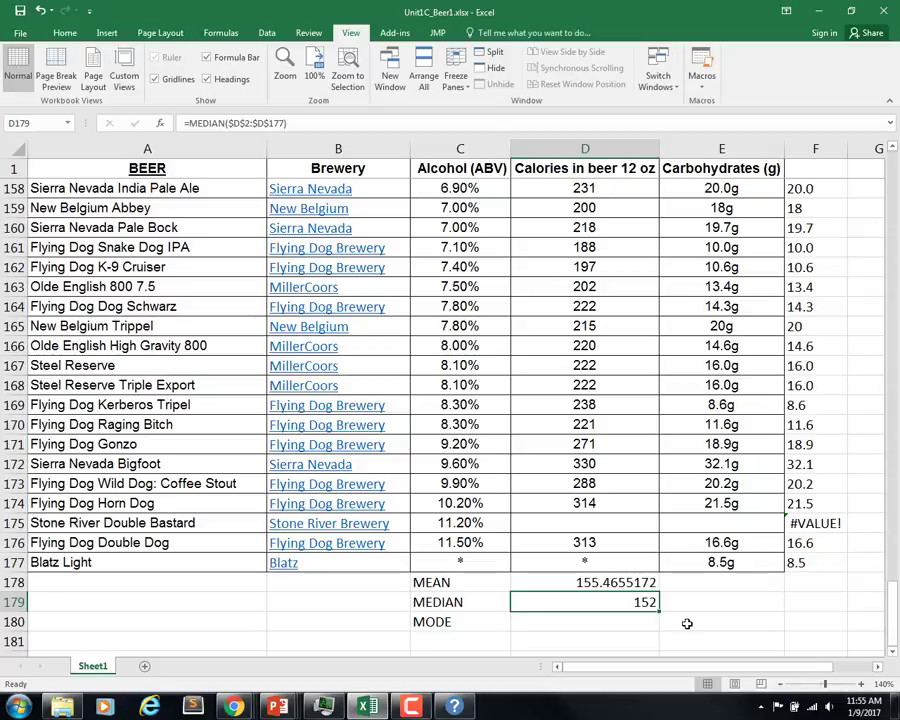
scroll(655, 601, "down", 3)
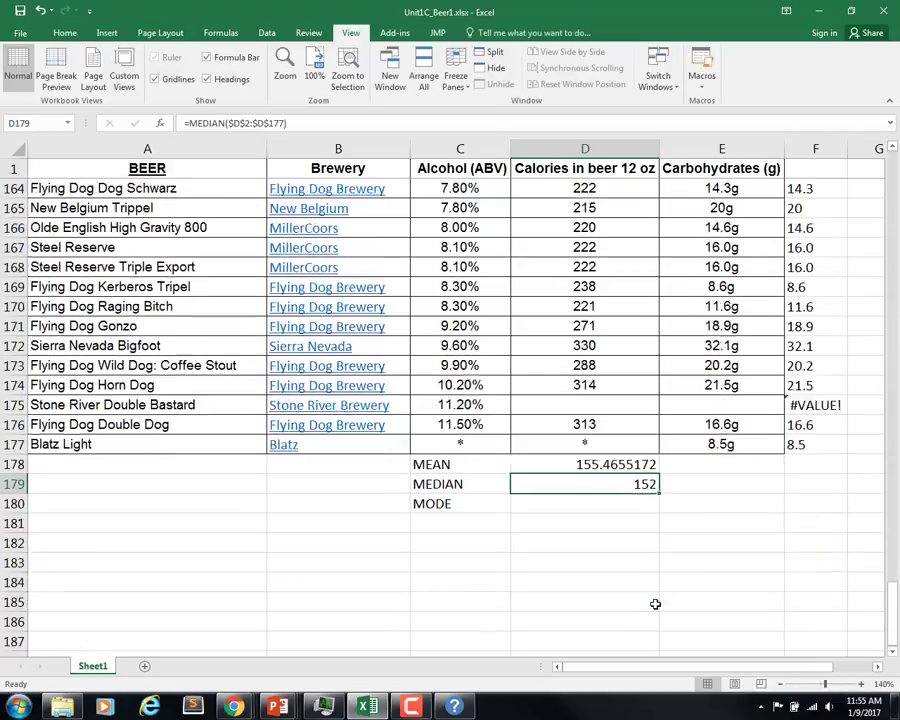
Enter =MODE.SNGL($D$2:$D$177) in D180, returning 110.
left_click(588, 446)
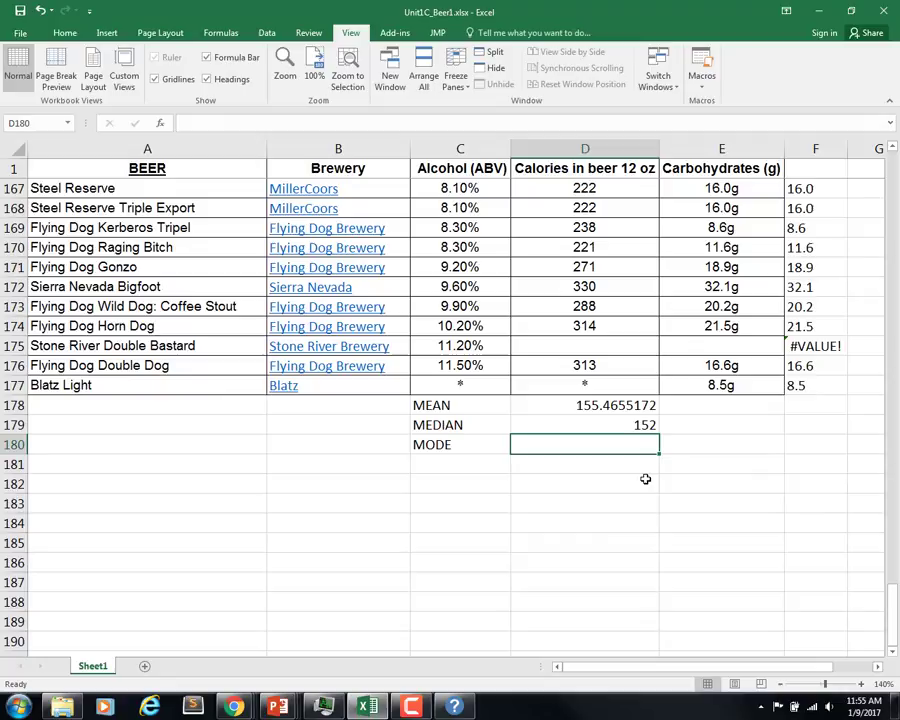
type("=")
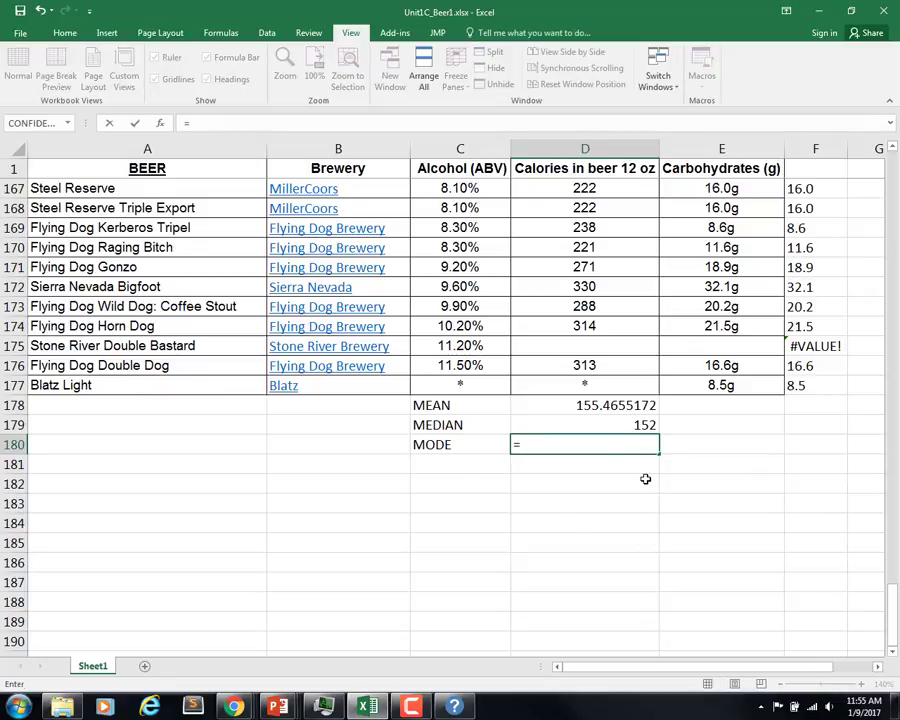
type("mode.sn")
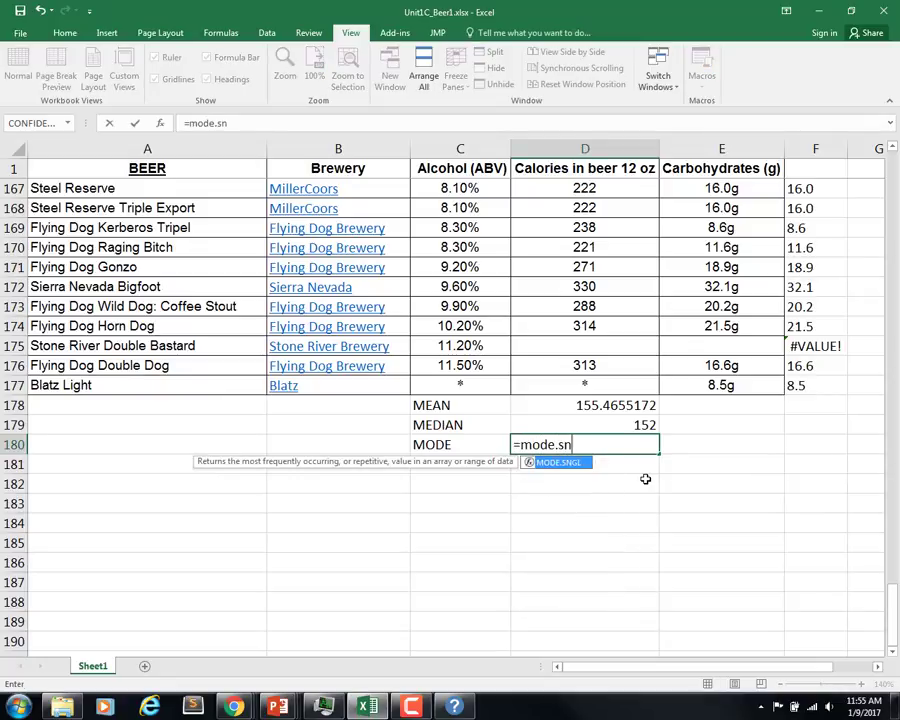
type("gl(d")
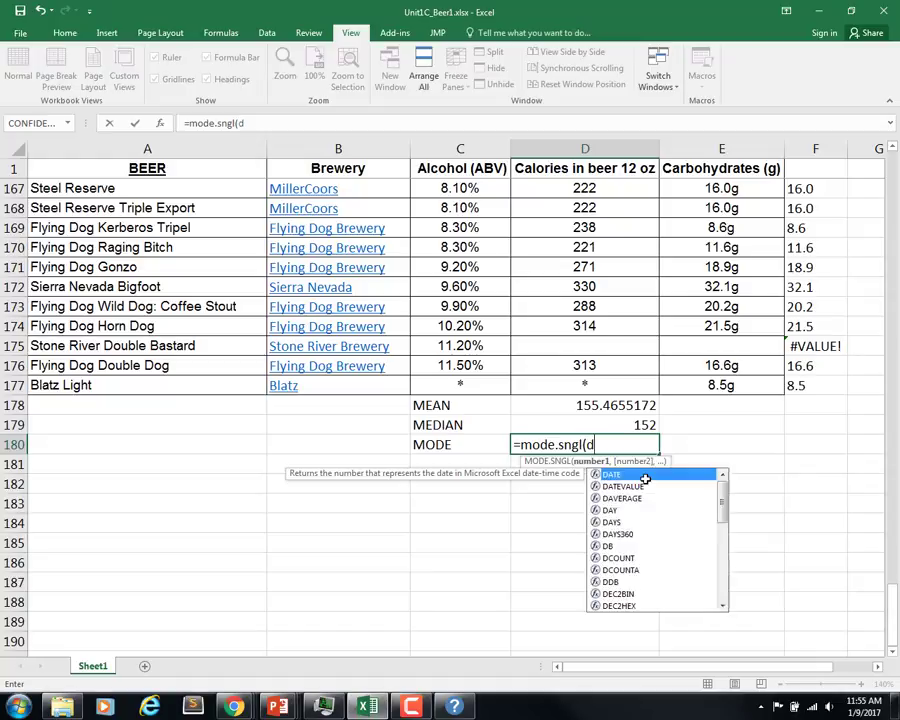
type("2:d177")
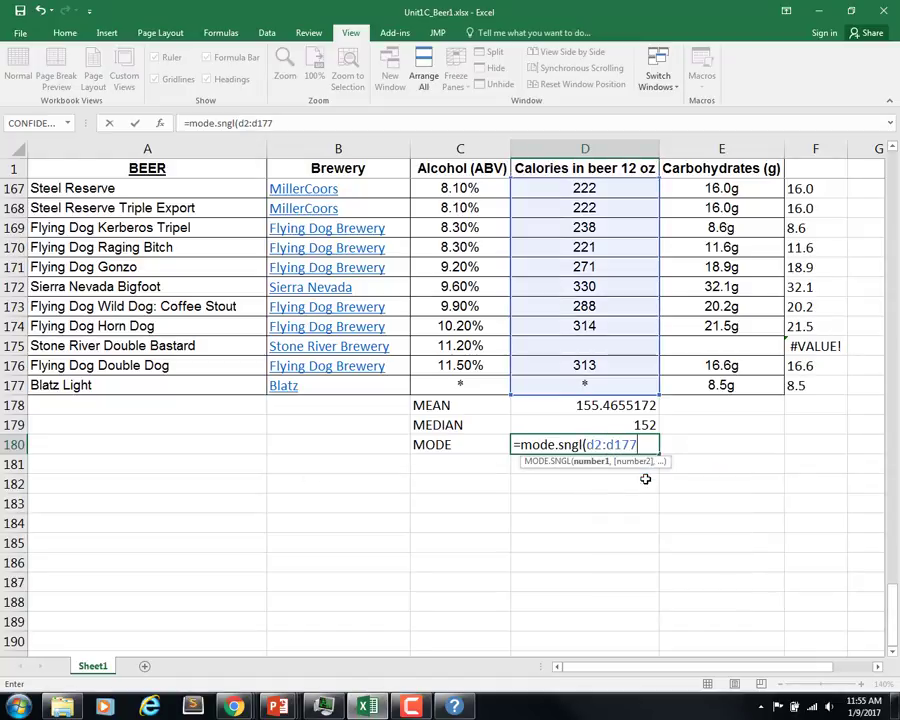
key("F4")
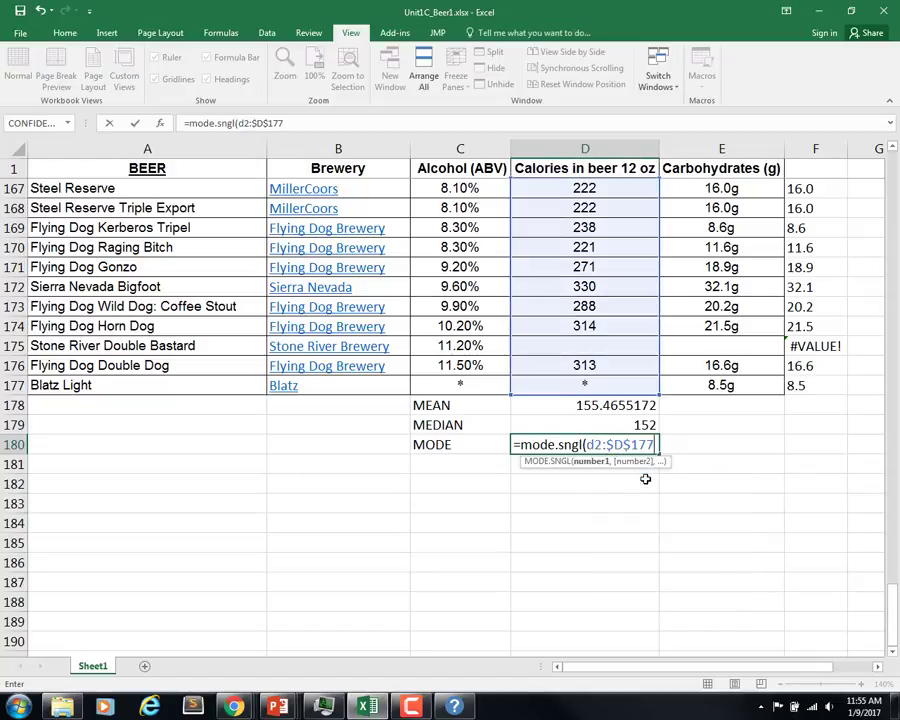
left_click(592, 461)
key("F4")
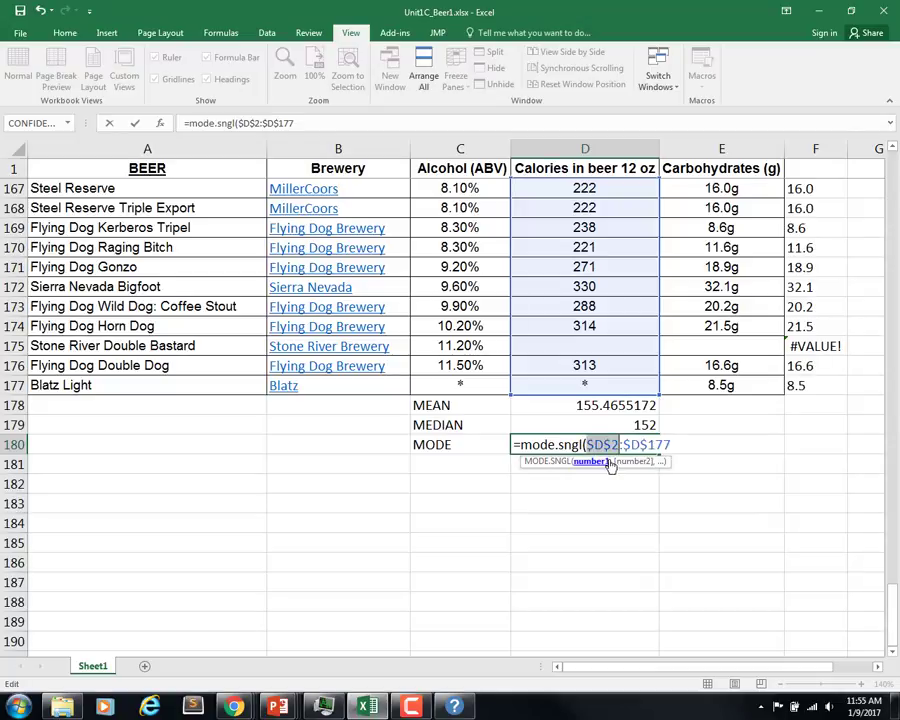
left_click(676, 453)
type(")")
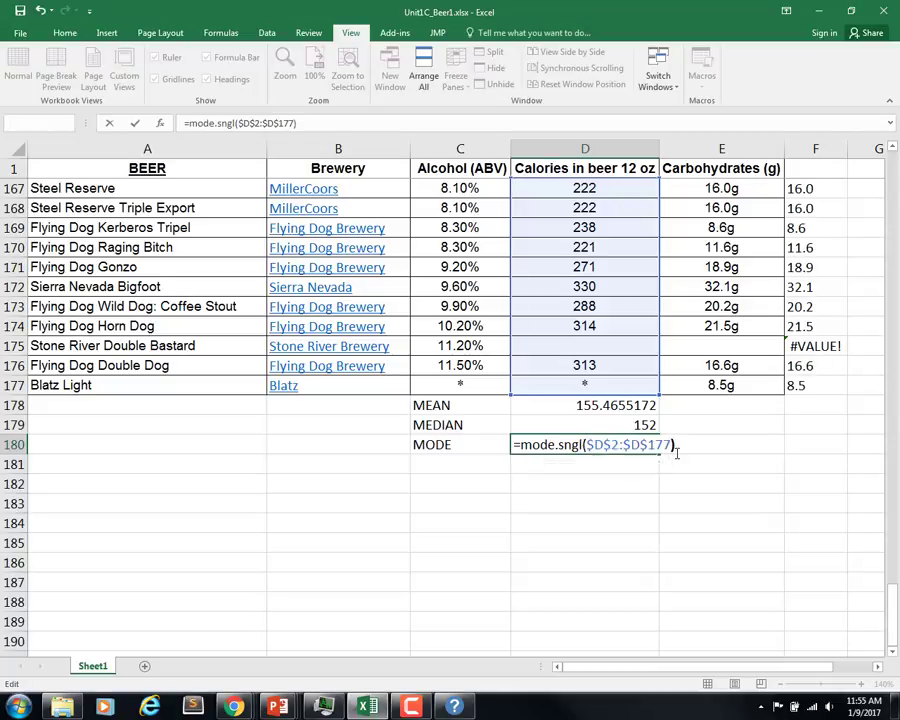
key("Return")
left_click(650, 450)
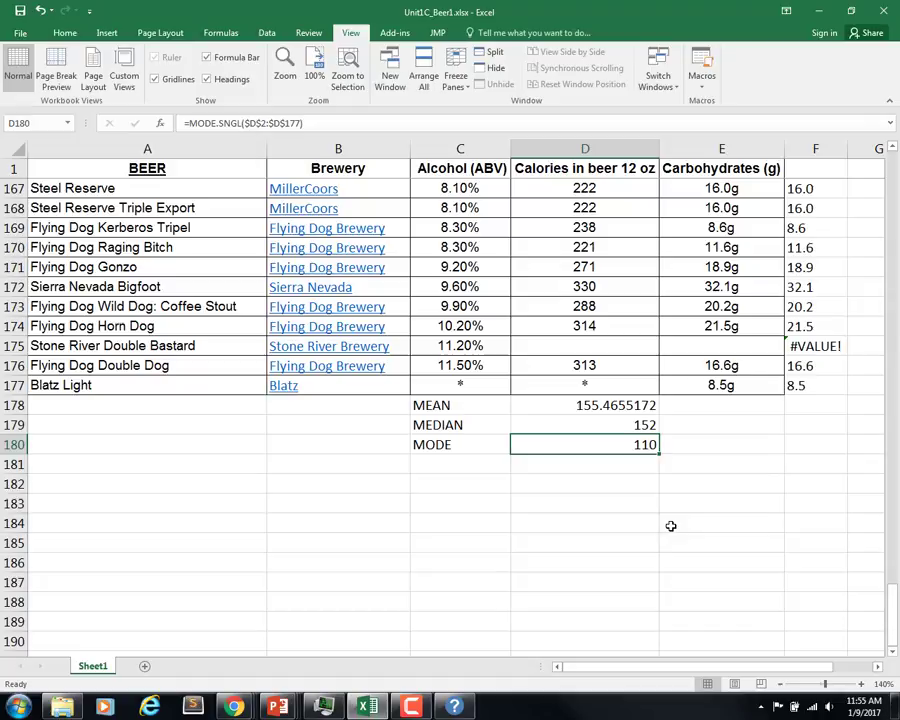
Add the label 'Multiple Modes?' in C182.
left_click(487, 489)
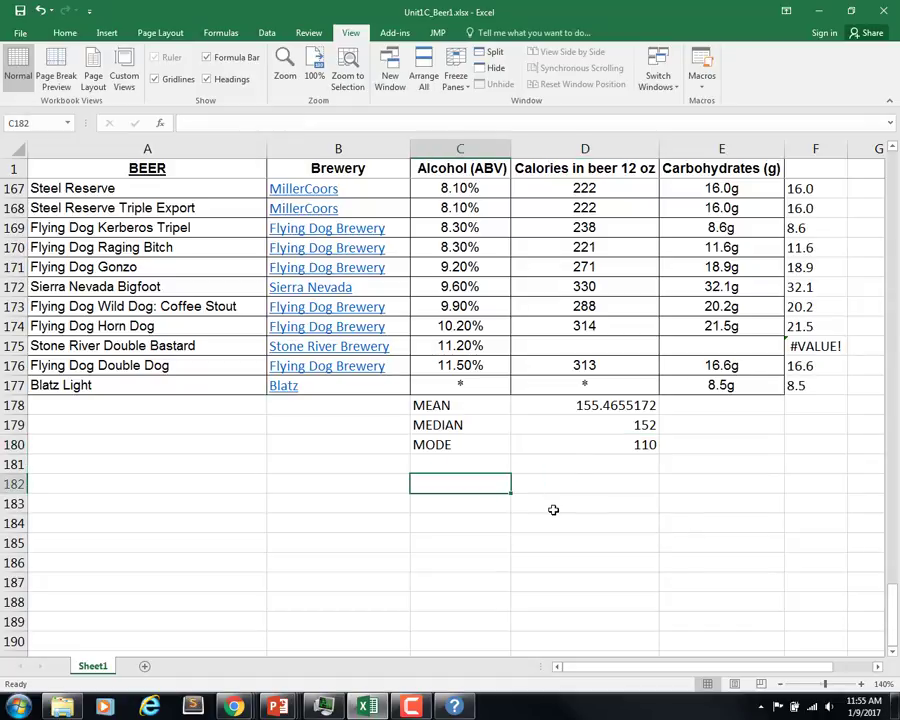
type("Multiple")
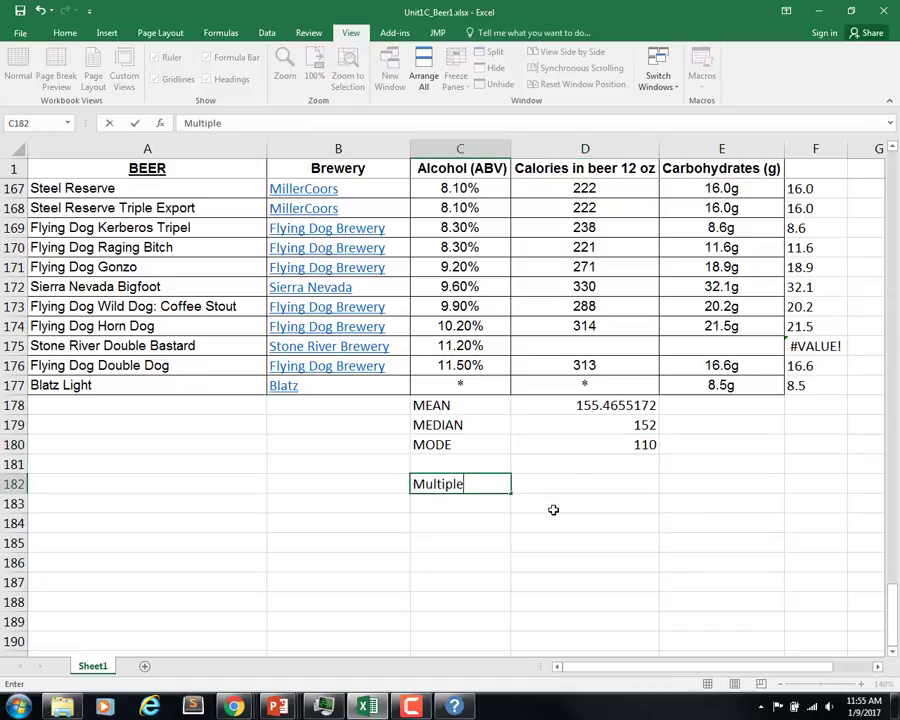
type(" Modes?")
key("Tab")
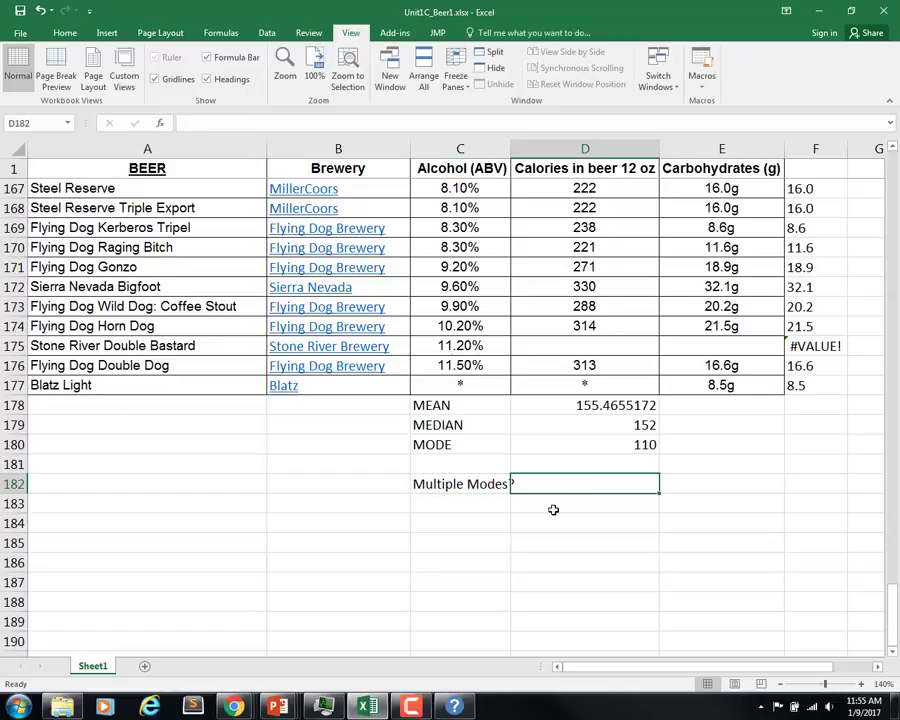
Enter {=MODE.MULT($D$2:$D$177)} as an array formula across D182:D186, each showing 110.
key("shift+Down")
key("shift+Down")
key("shift+Down")
key("shift+Down")
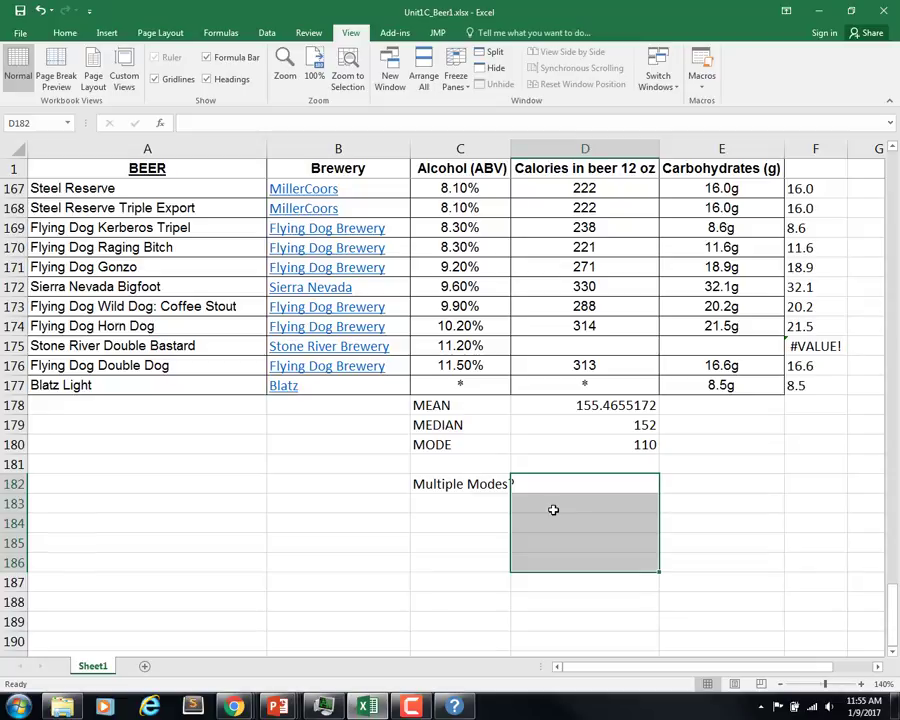
type("=")
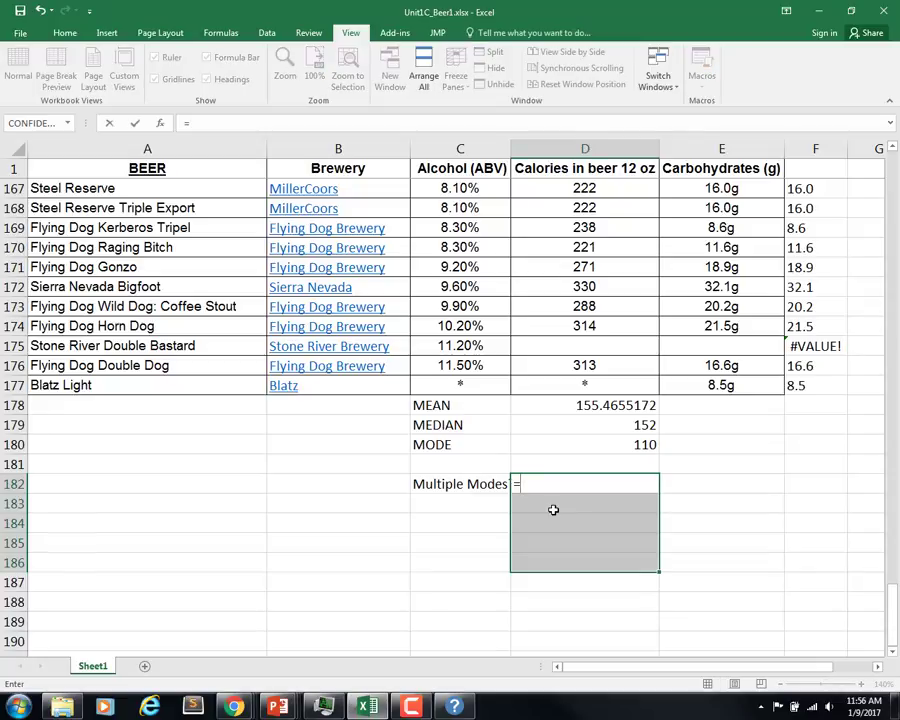
type("mode.mult(")
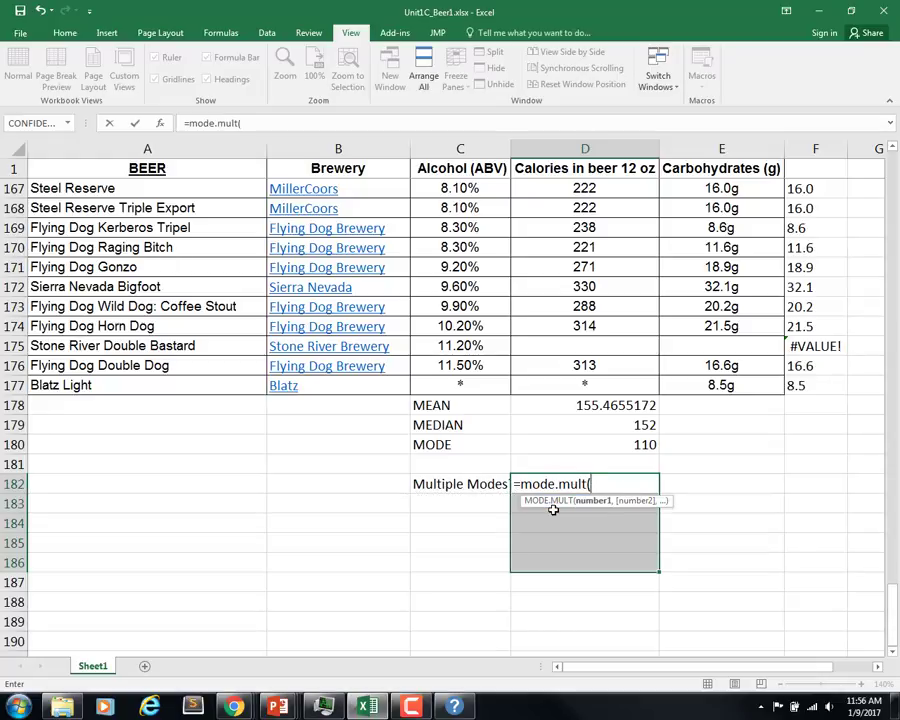
type("d2")
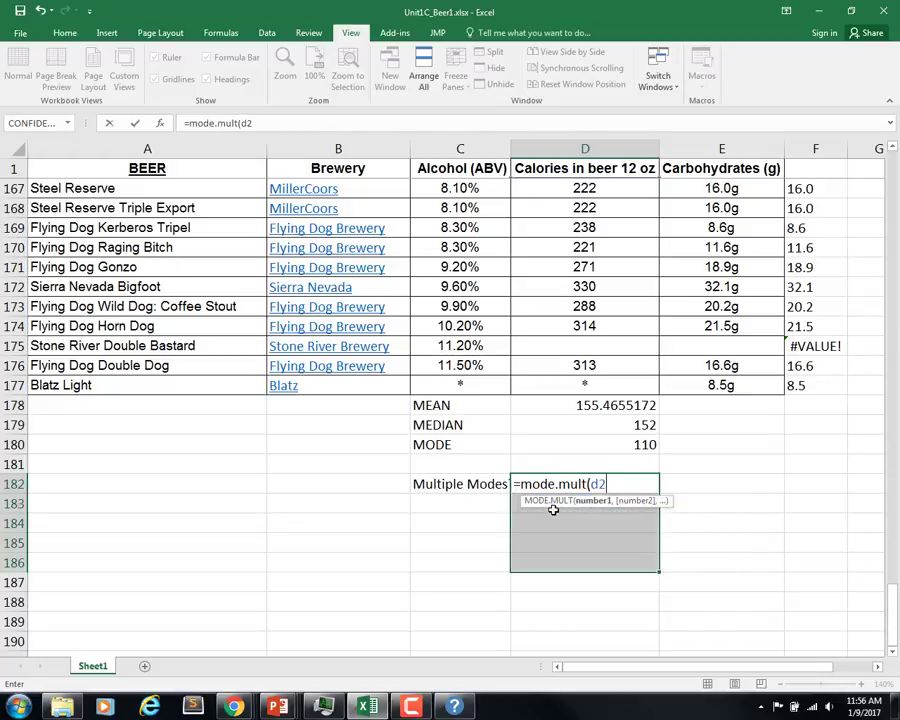
key("F4")
type(":d177")
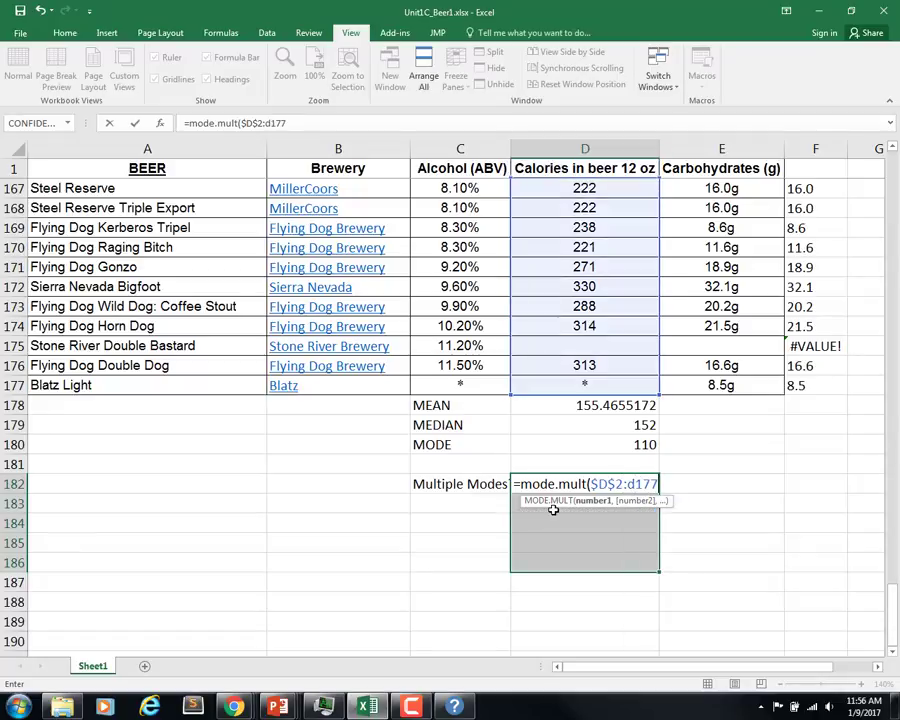
key("F4")
type(")")
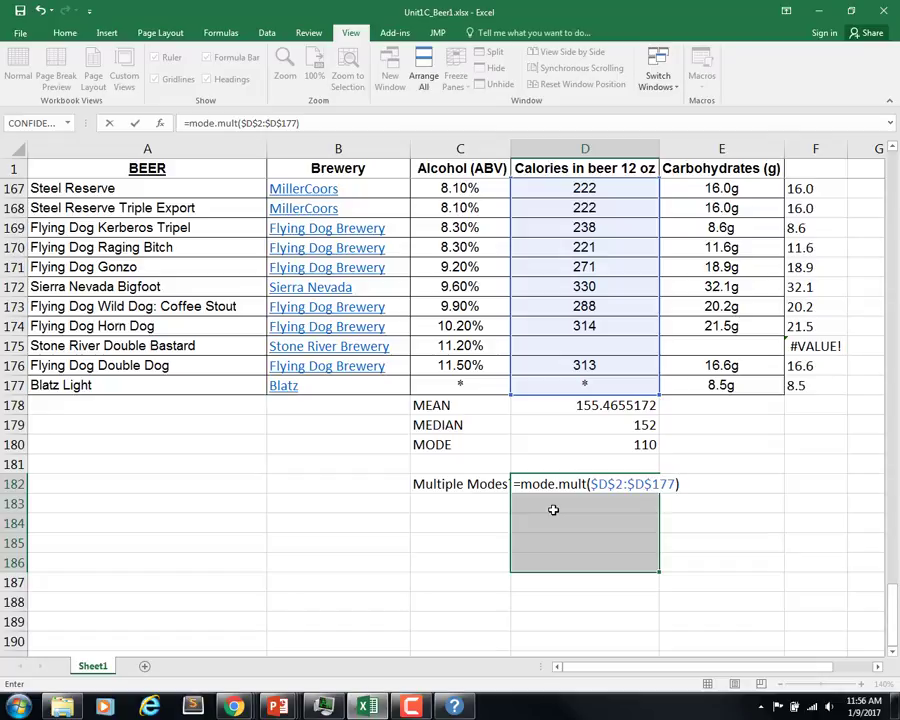
key("ctrl+shift+Return")
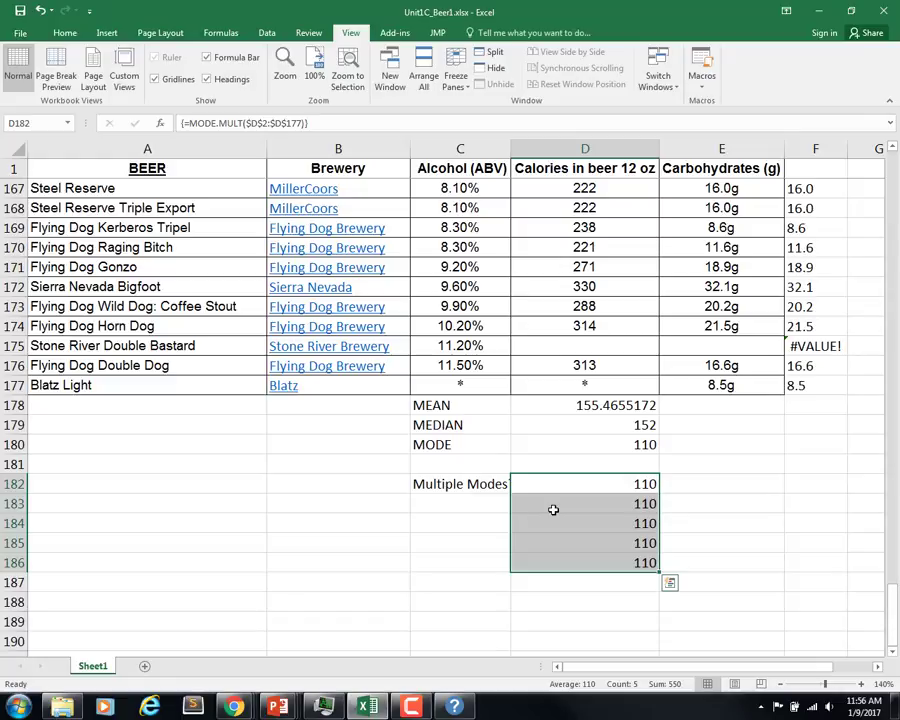
left_click(611, 483)
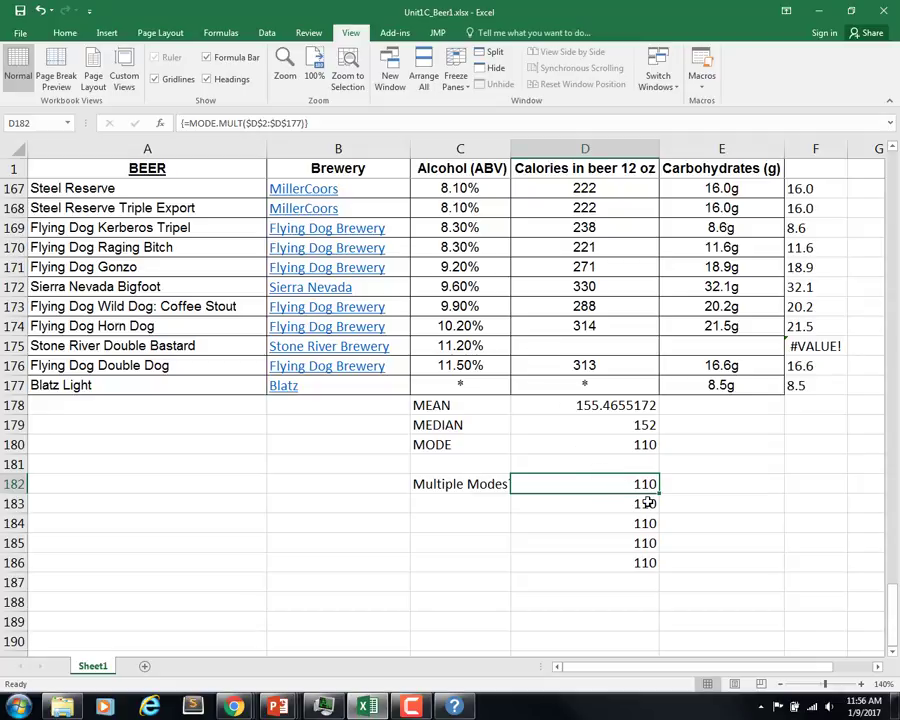
key("Down")
key("Down")
key("Down")
key("Down")
key("Up")
key("Up")
key("Up")
key("Up")
left_click(598, 405)
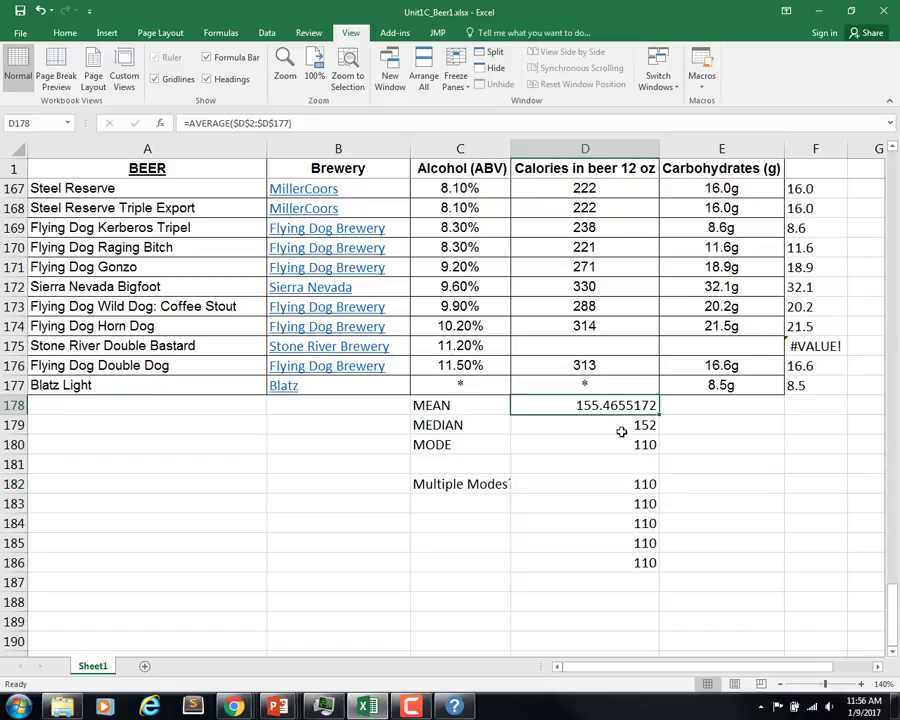
left_click(576, 432)
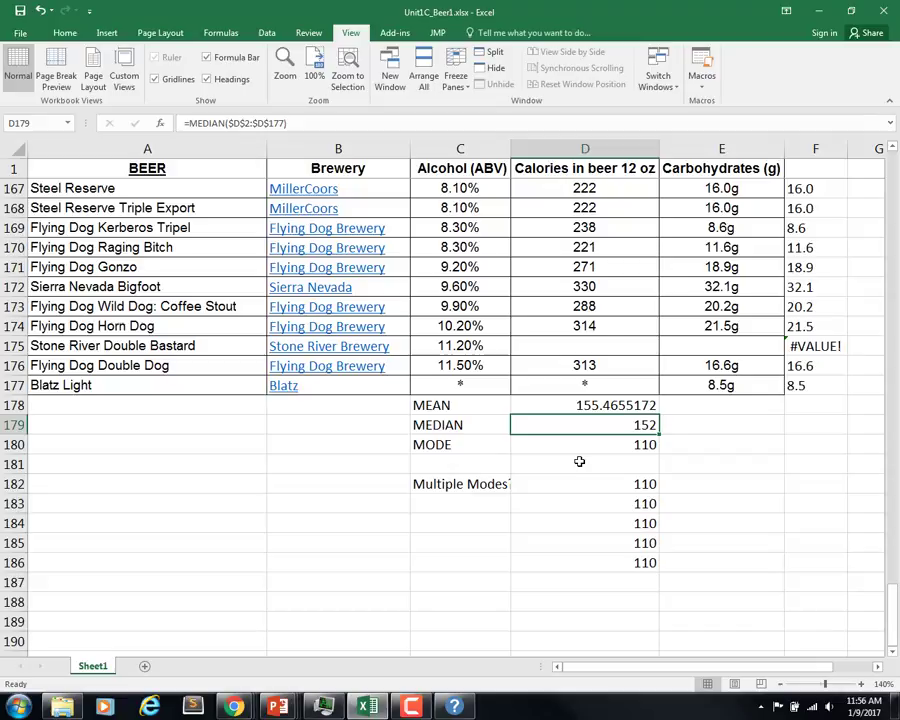
left_click(573, 445)
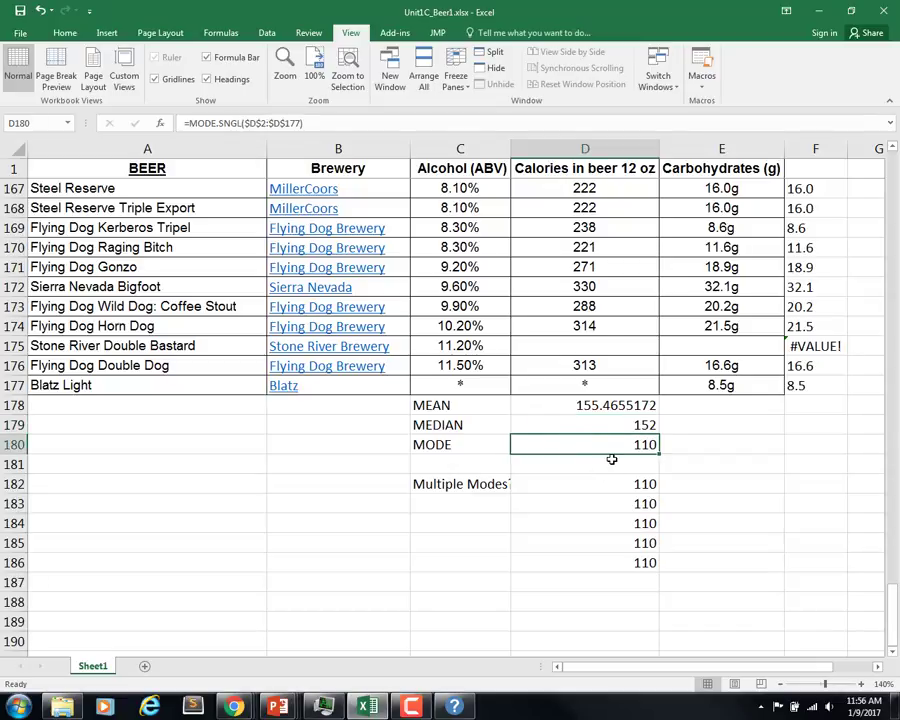
left_click(609, 405)
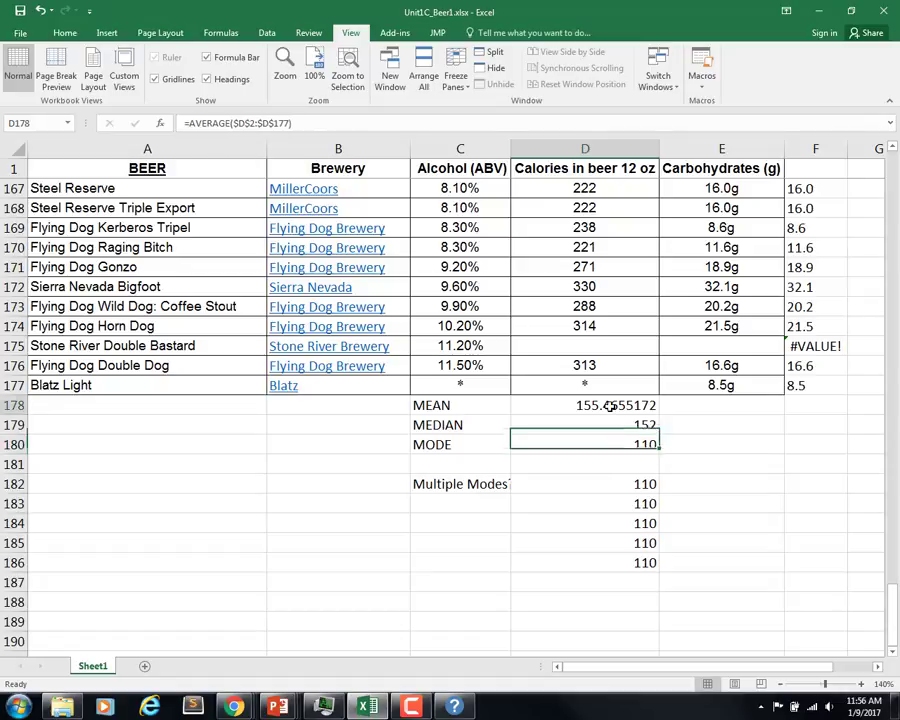
left_click(616, 425)
left_click(617, 405)
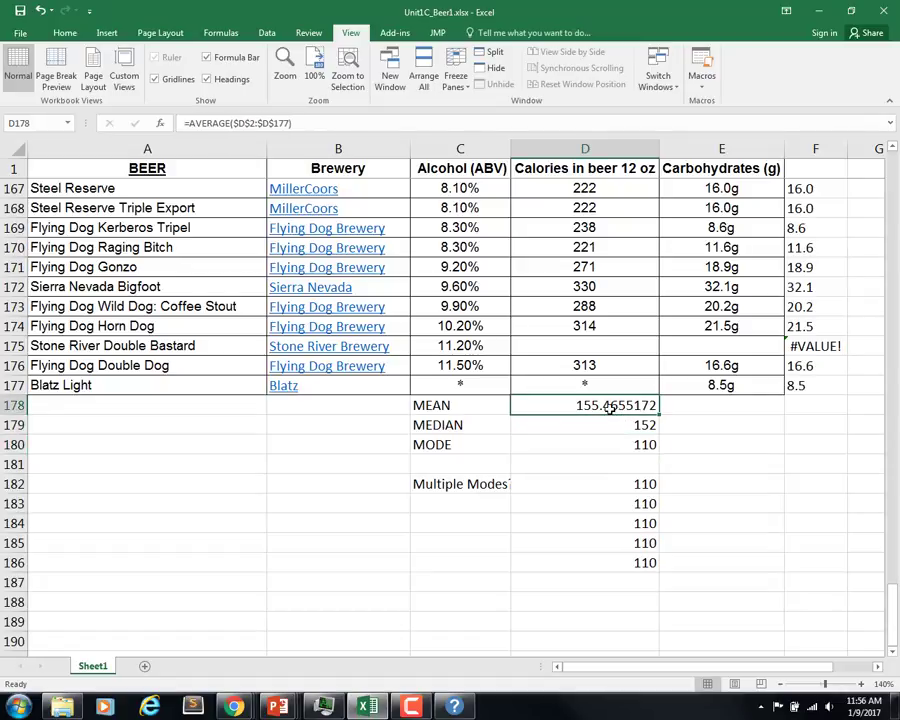
key("Down")
left_click(606, 404)
left_click(610, 420)
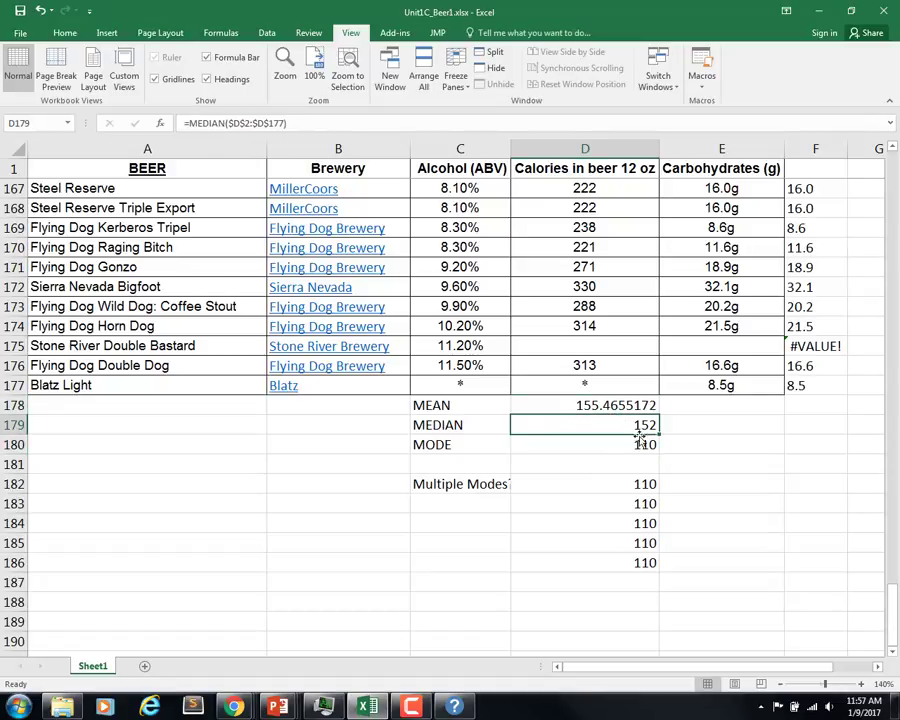